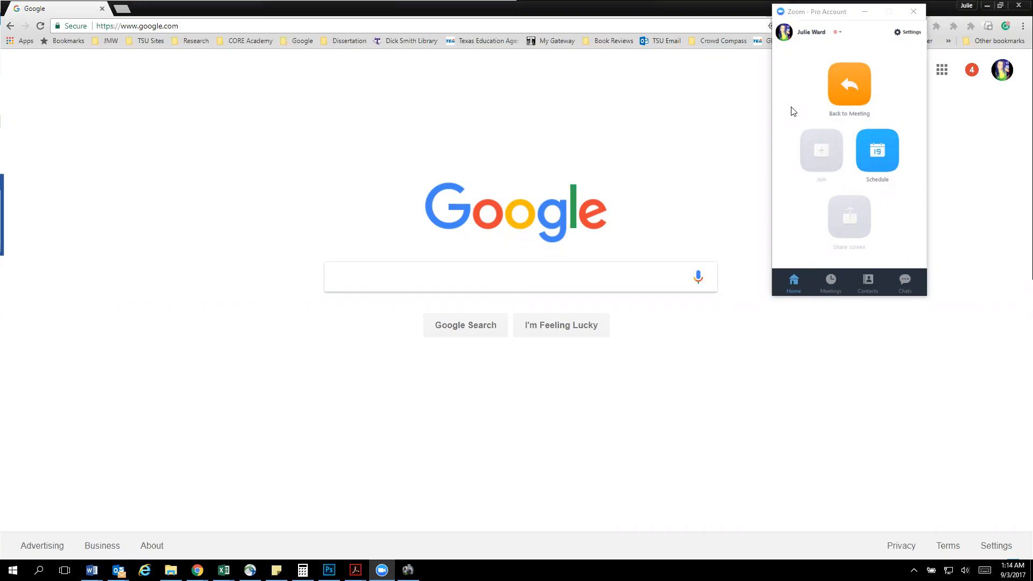
Minimize the Zoom window and open Google Drive from the Google home page
left_click(829, 15)
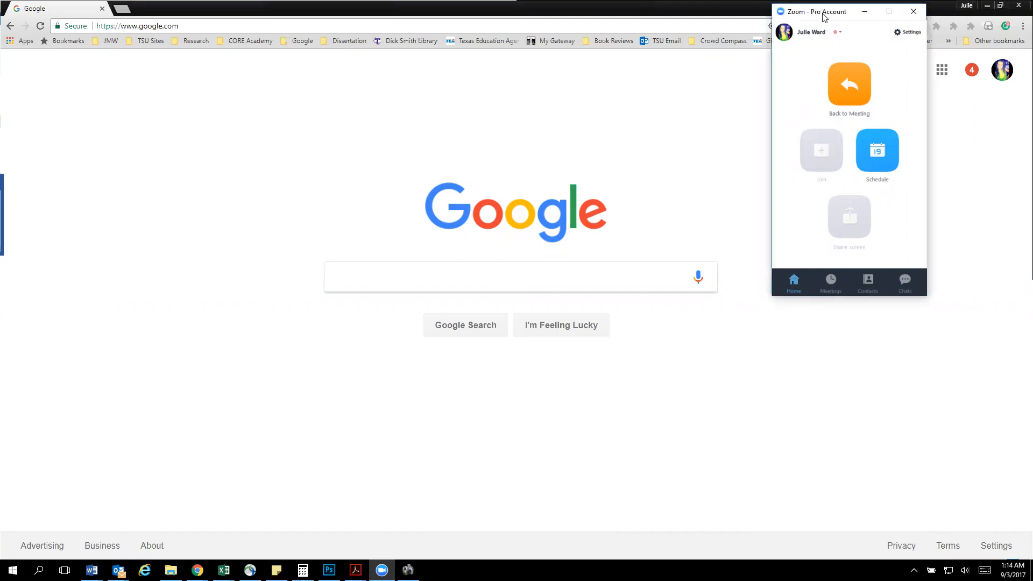
left_click(865, 11)
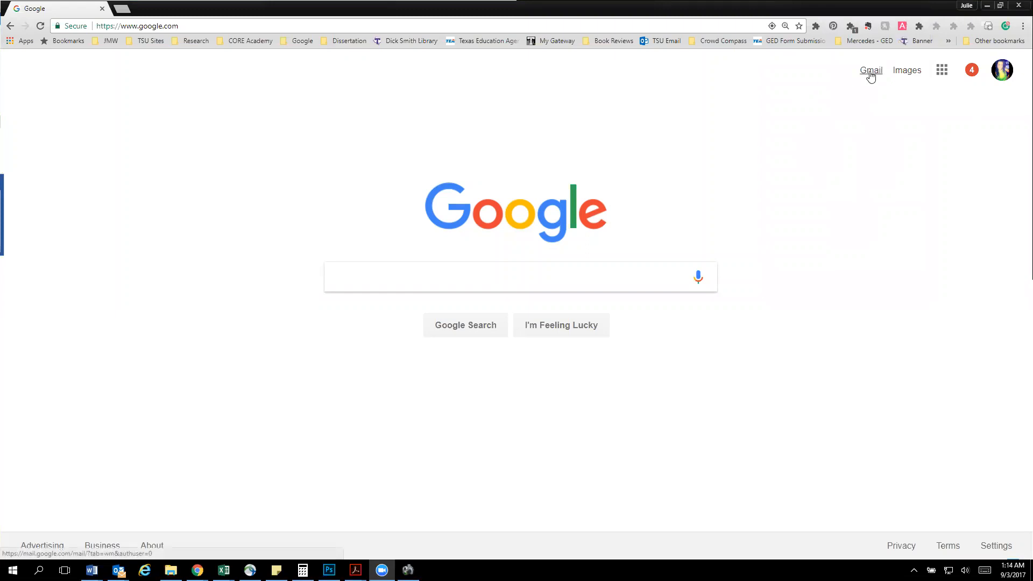
left_click(940, 78)
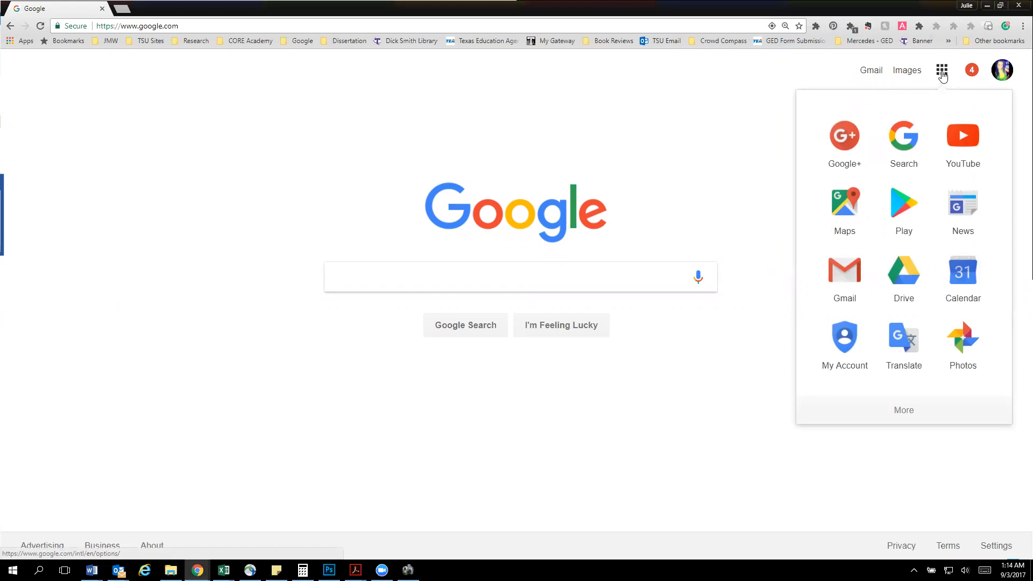
left_click(895, 284)
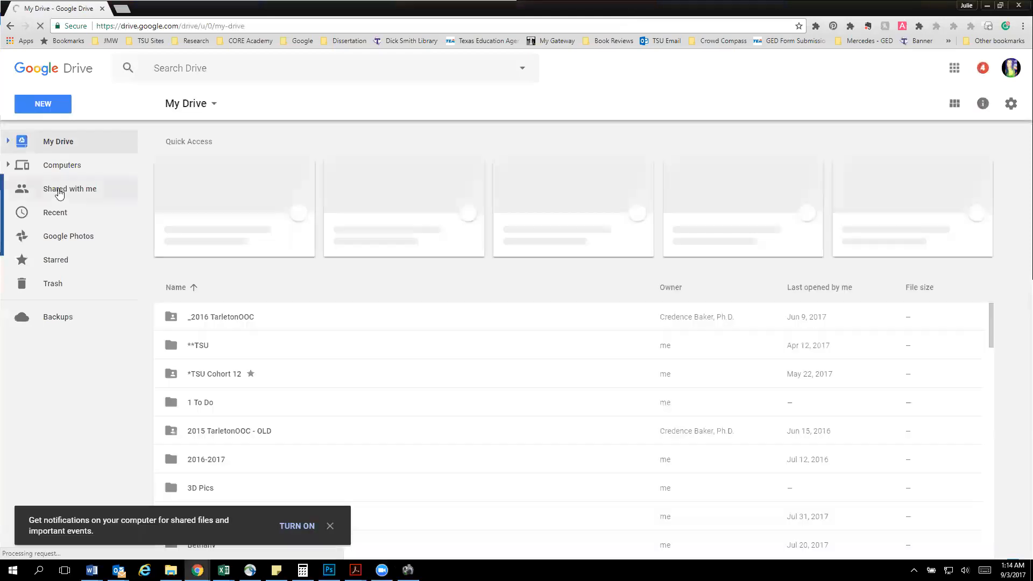
Open the document "Group 1 Key Points - Fall 2017" from the files shared with me and view its template entries
left_click(70, 188)
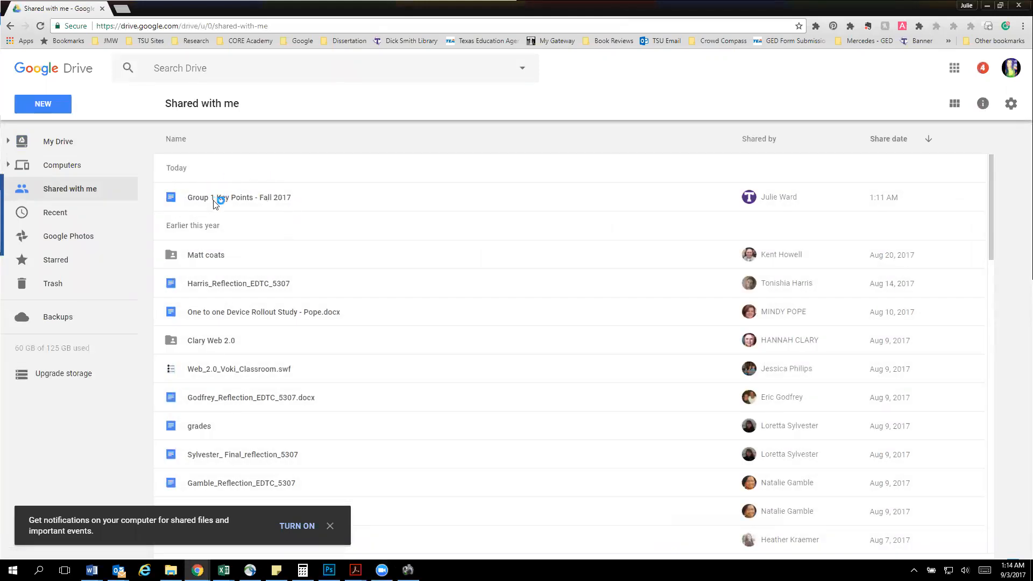
double_click(246, 198)
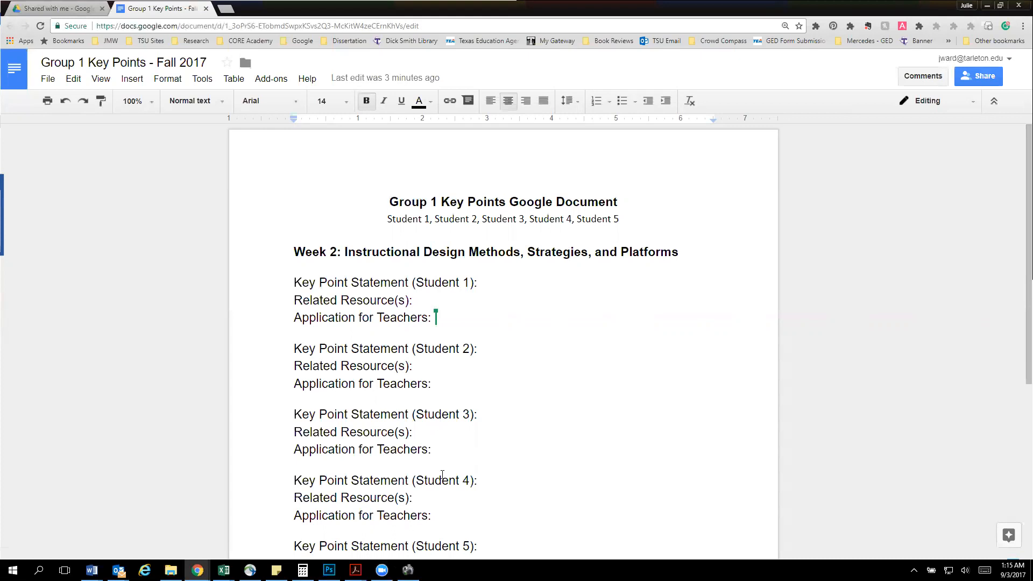
scroll(454, 453, "down", 1)
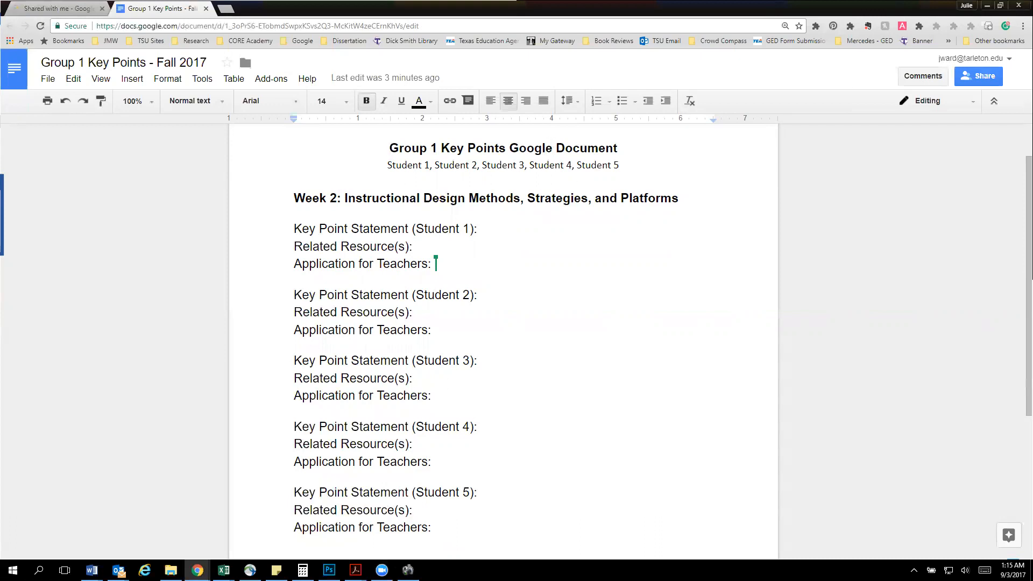
Paste the prepared key point statement from Word on a new line below "Key Point Statement (Student 1):"
key("alt+Tab")
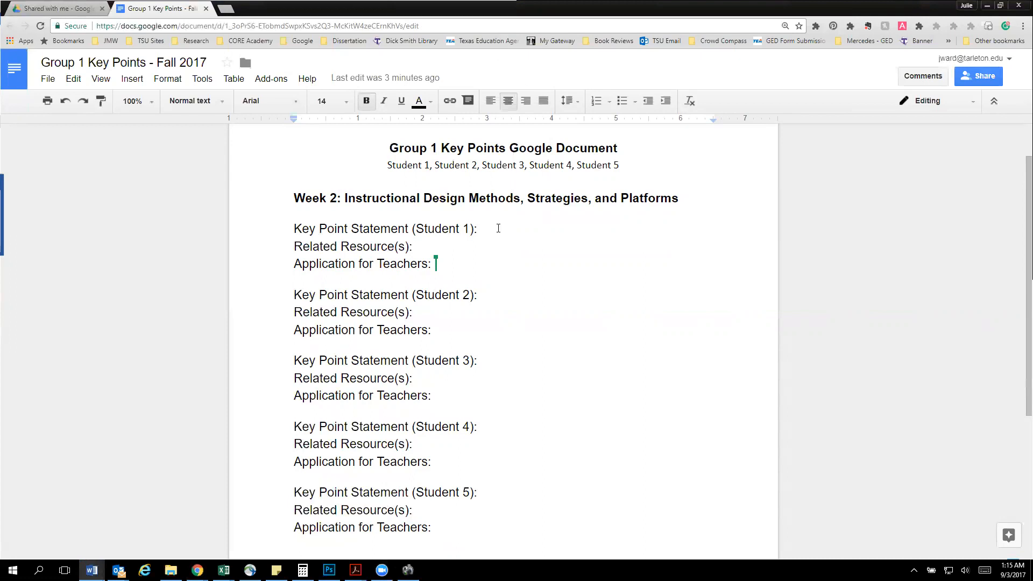
left_click(498, 228)
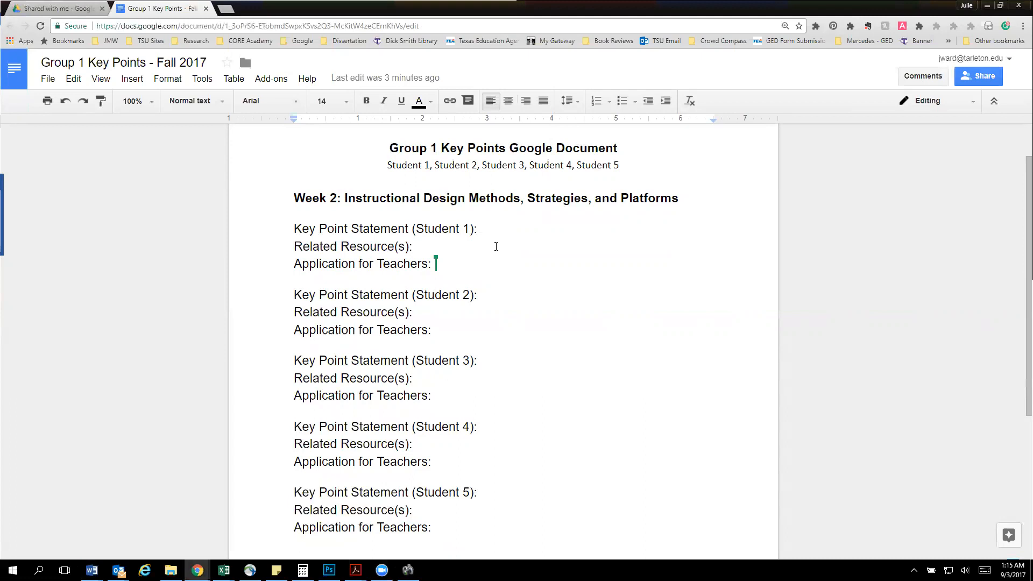
key("Return")
type("With the imminent transition to a society of all digital natives, and the rapid development of relevant technology, it is important for educators and administrators to understand the differences in the way today’s students participate in the learning process, and make the most of combining that knowledge with the current tools available to create powerful learning experiences.")
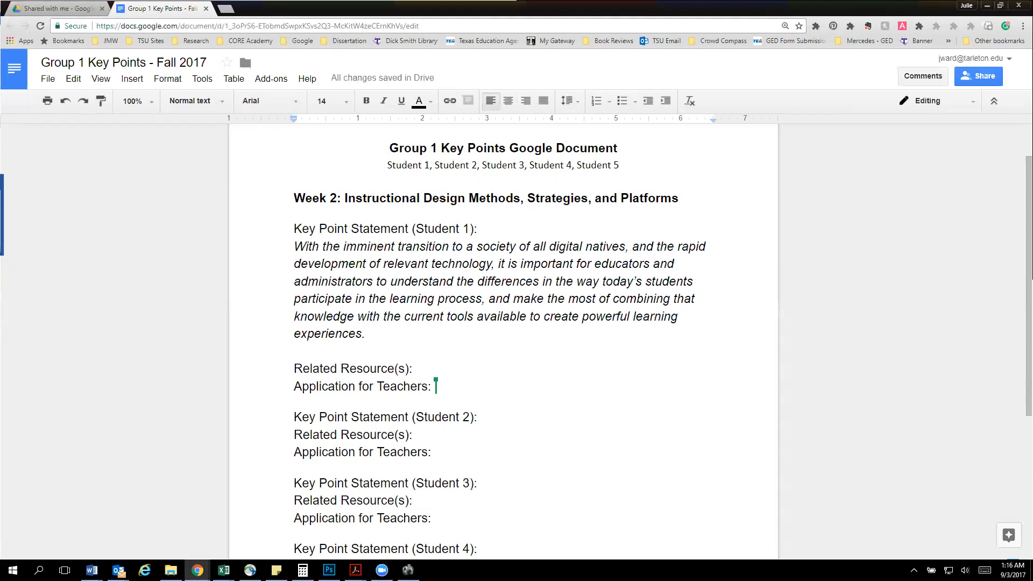
Paste the marcprensky.com "Digital Natives, Digital Immigrants - Part1.pdf" link below Student 1's "Related Resource(s):" and add blank lines after it
key("alt+Tab")
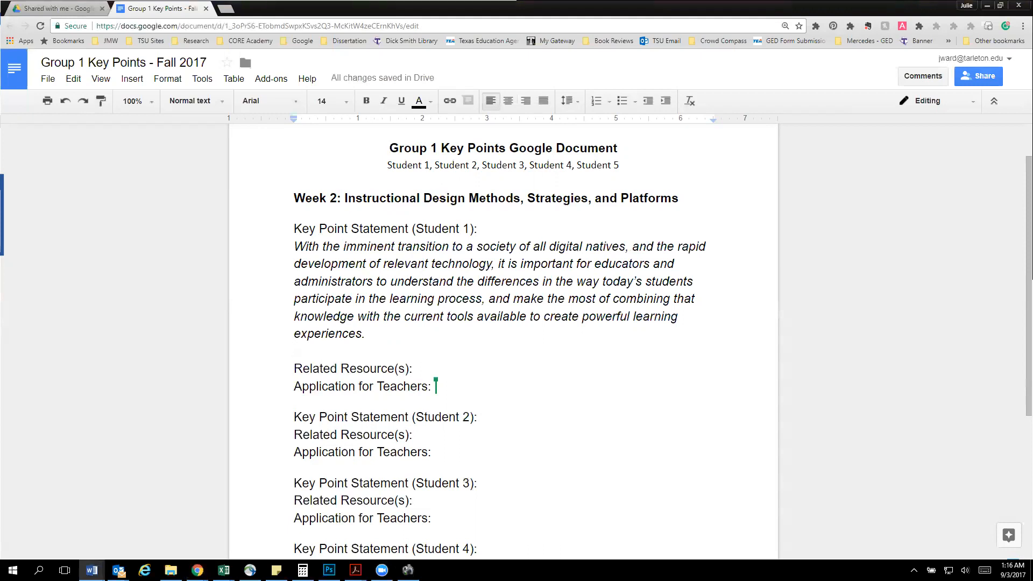
left_click(465, 373)
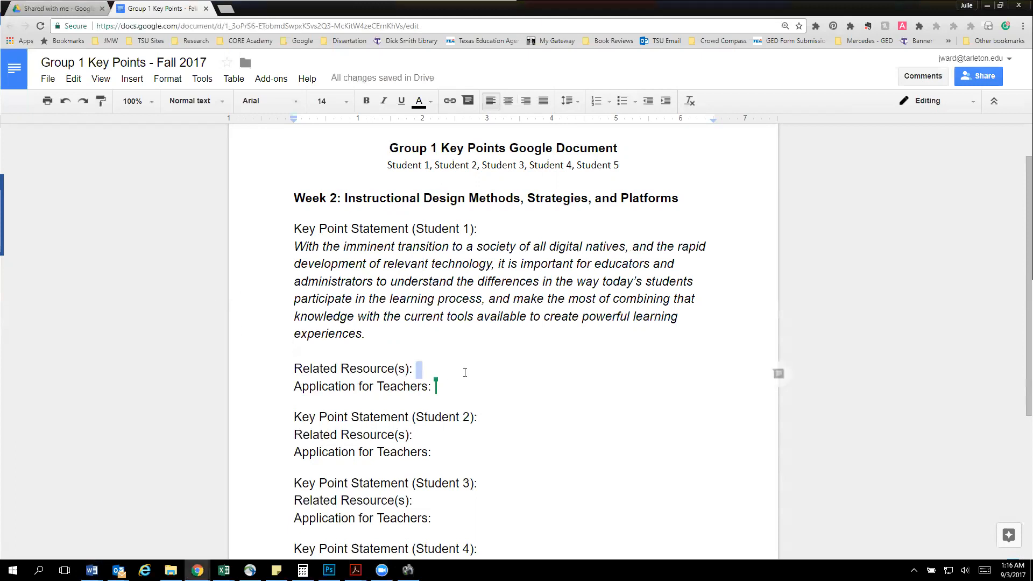
key("Return")
type("http://www.marcprensky.com/writing/Prensky%20-%20Digital%20Natives,%20Digital%20Immigrants%20-%20Part1.pdf")
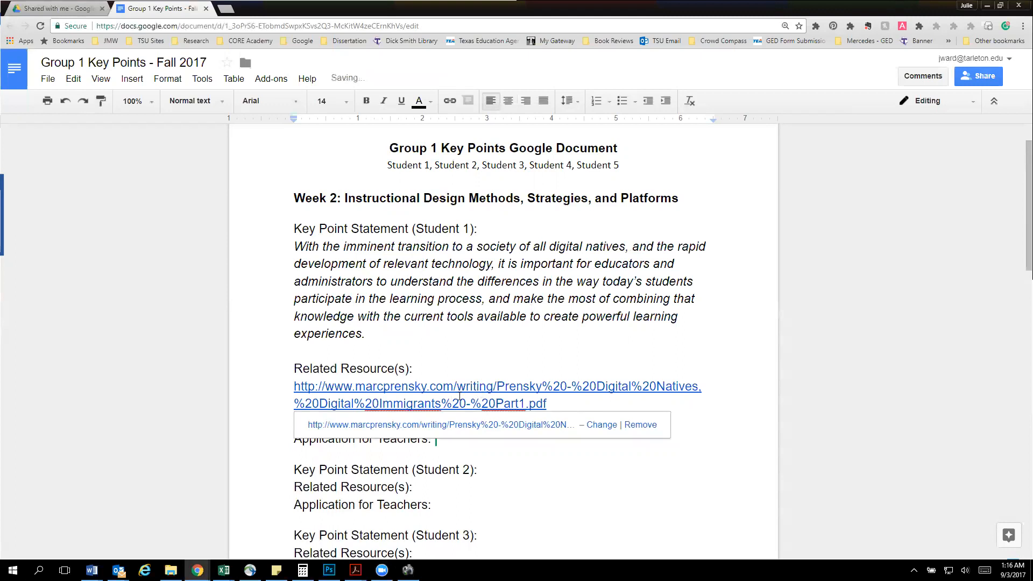
left_click(561, 405)
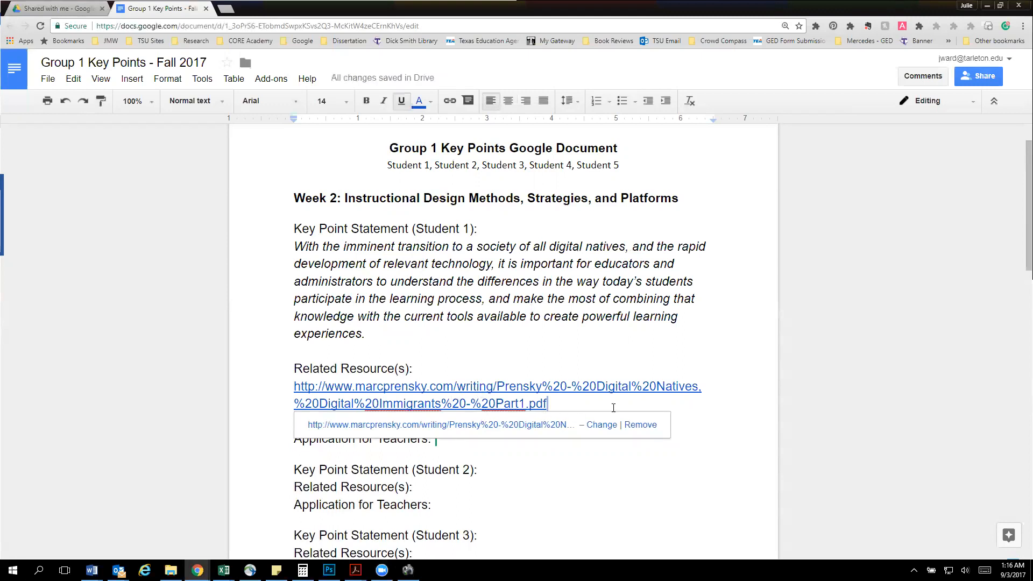
key("Return")
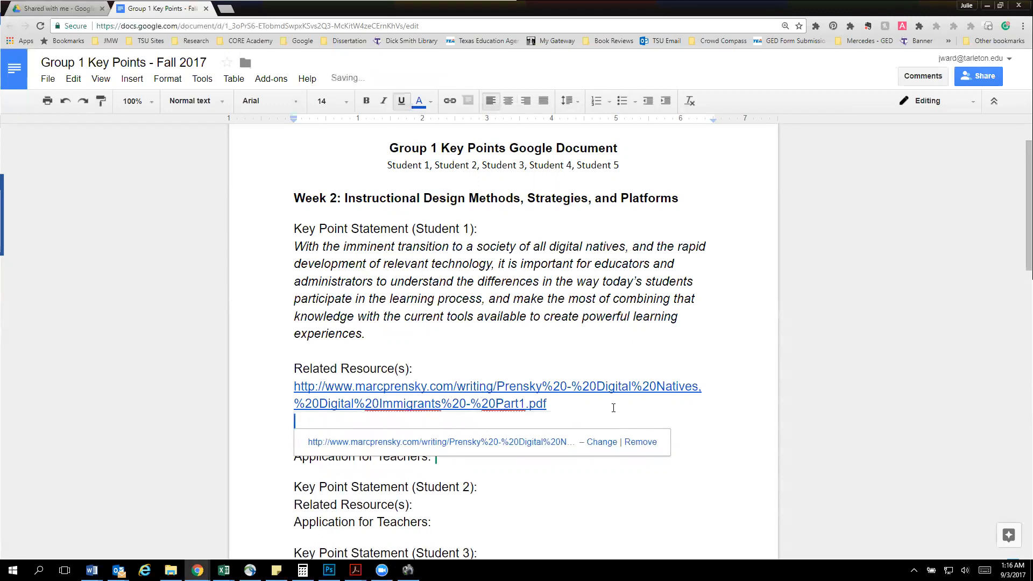
key("Return")
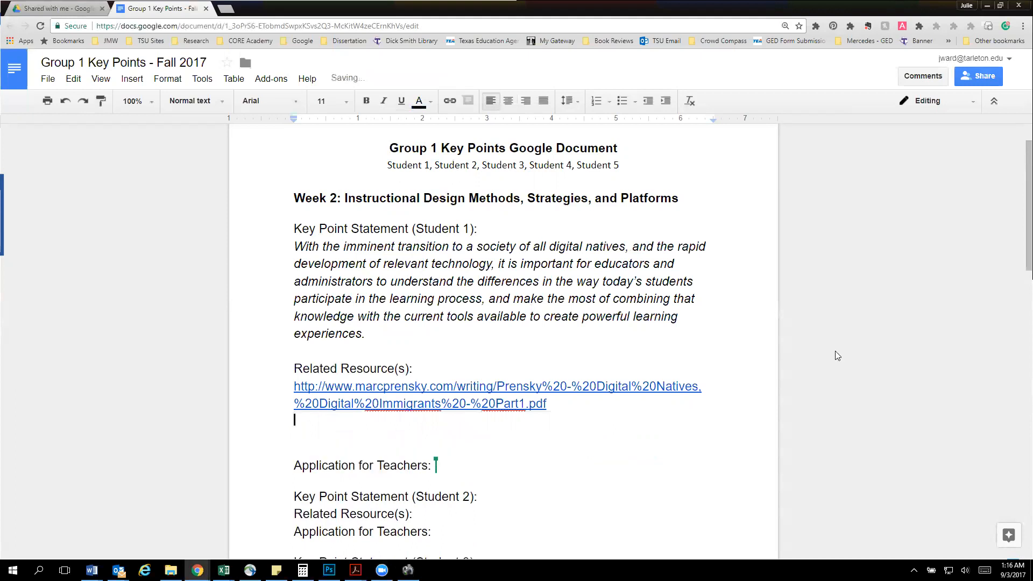
Paste the prepared paragraph summarizing the PDF, beginning "This PDF is a paper written by", below the resource link
key("alt+Tab")
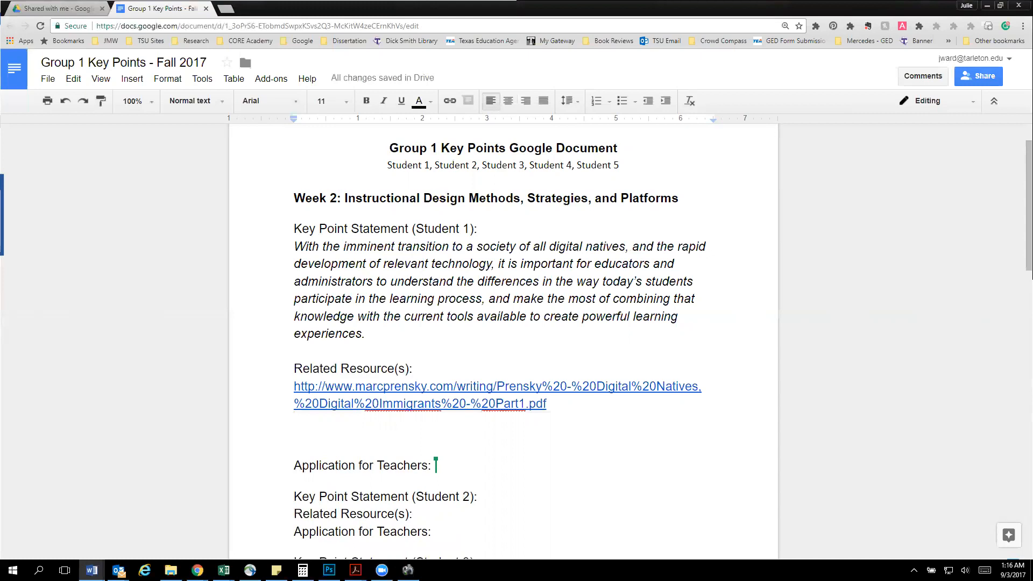
left_click(302, 431)
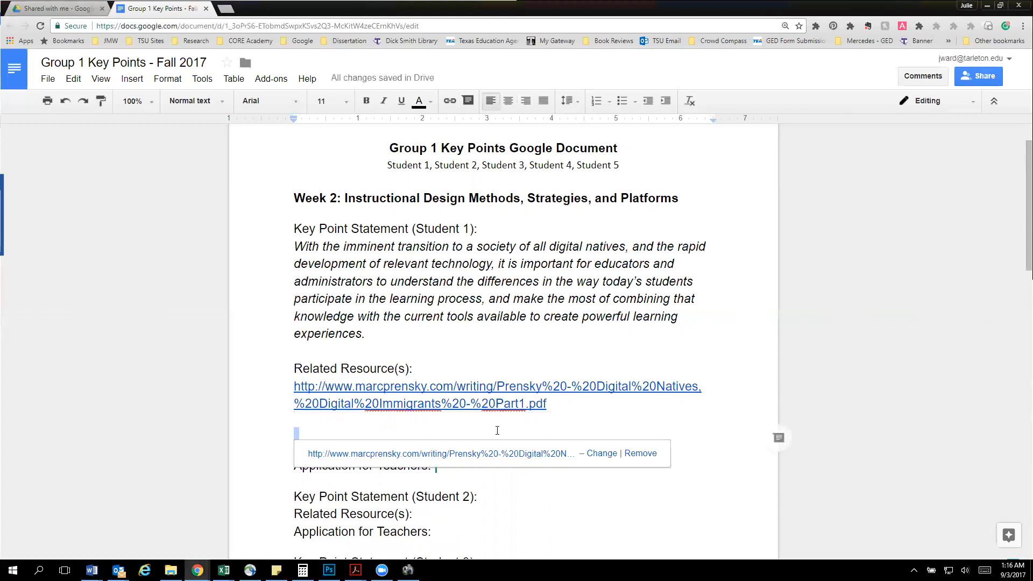
left_click(311, 433)
type("This PDF is a paper written by Marc Prensky, a noted educational expert who discusses the differences between digital natives and digital immigrants.  As a matter of fact, this is the full paper that the text by Vai and Sosulski (2015) quotes when discussing Online Learning Today (p. 13). Key points in the article include: many instructors (digital immigrants themselves) speak an \"outdated\" language and need to acknowledge that digital natives communicate differently; digital immigrants perceive limitations where natives do not; and educators must realize that approaches that may have been valid in their time, may no longer be valid today. This work gives an excellent overview for teachers looking to understand how they can better adapt their methods and communication to match the needs of today’s students.")
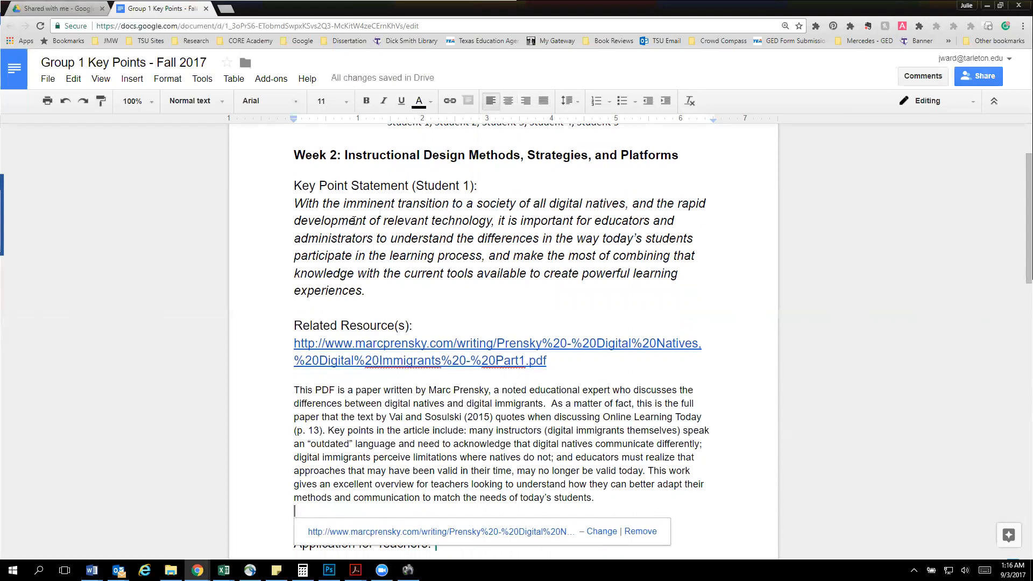
Set the font size of Student 1's key point statement paragraph to 11, matching the PDF summary
left_click(355, 220)
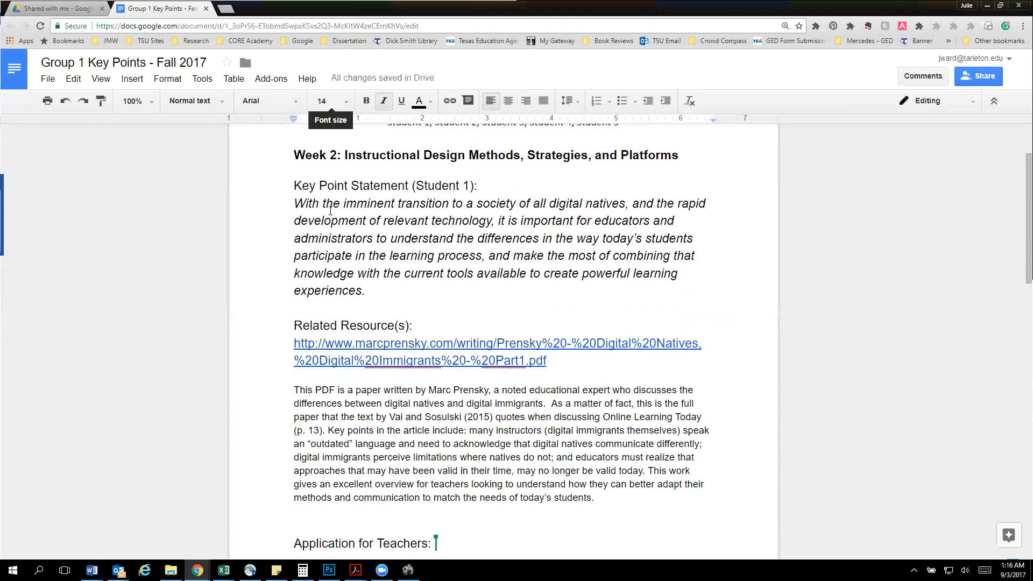
left_click(362, 431)
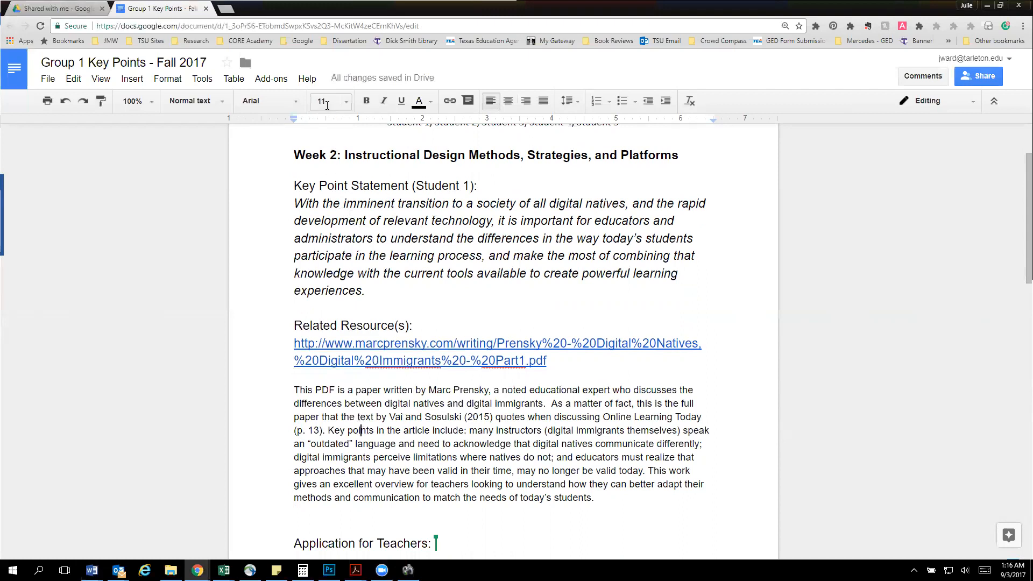
left_click_drag(366, 291, 293, 204)
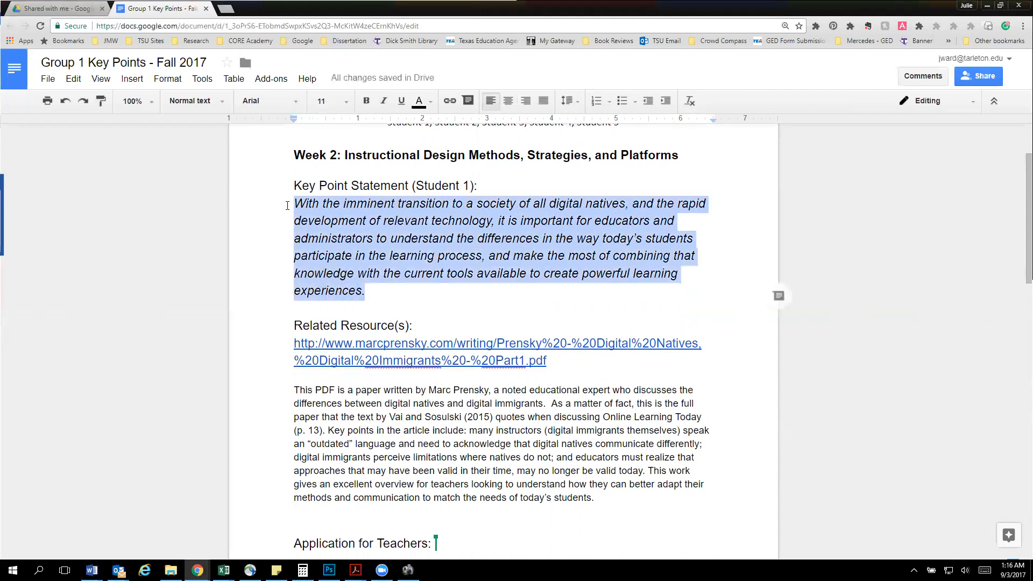
left_click(324, 101)
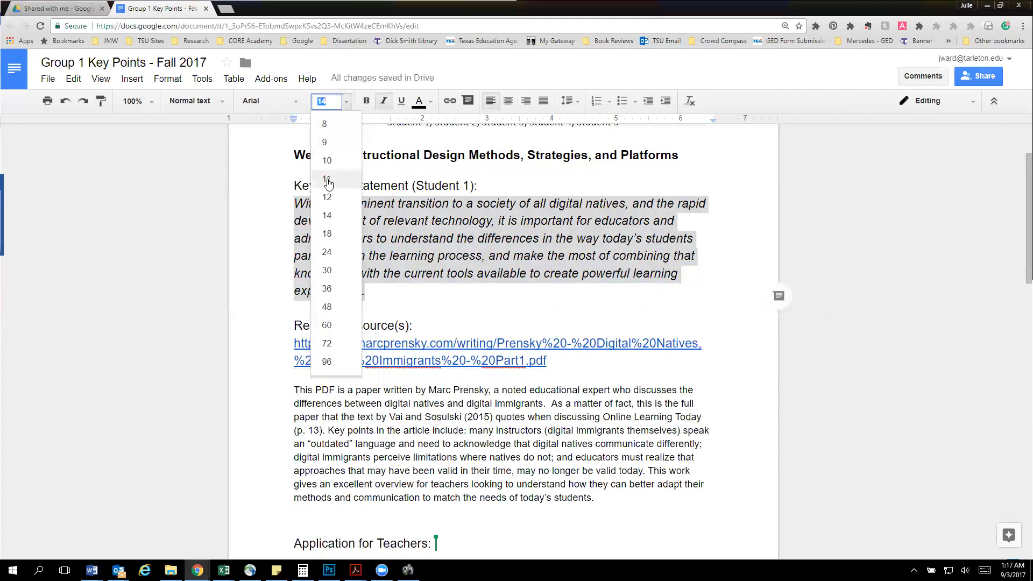
left_click(327, 178)
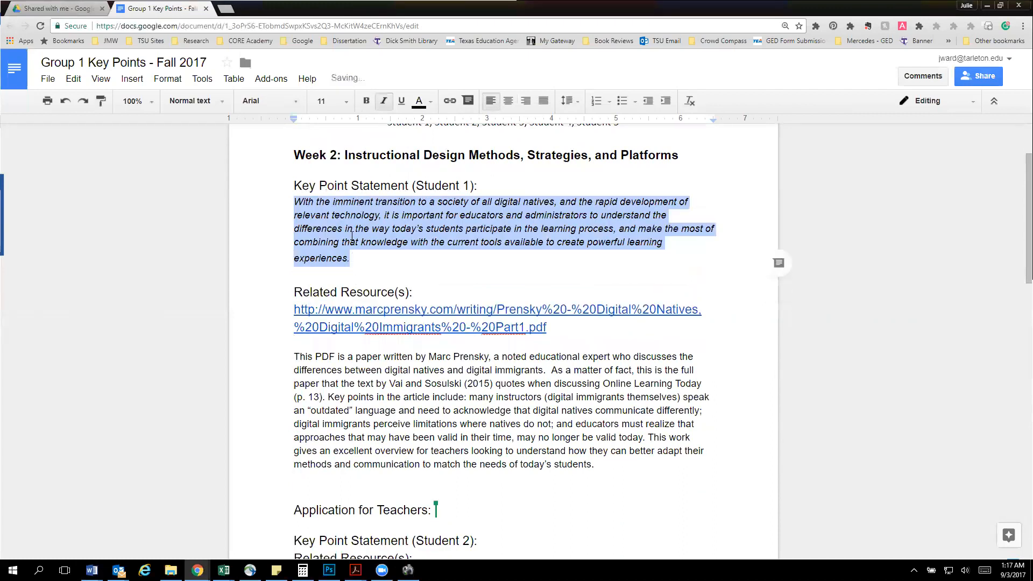
Check the font sizes of Student 1's headings and text, and set the resource link's font size to 11
left_click(353, 345)
left_click(348, 185)
left_click(335, 295)
left_click(336, 356)
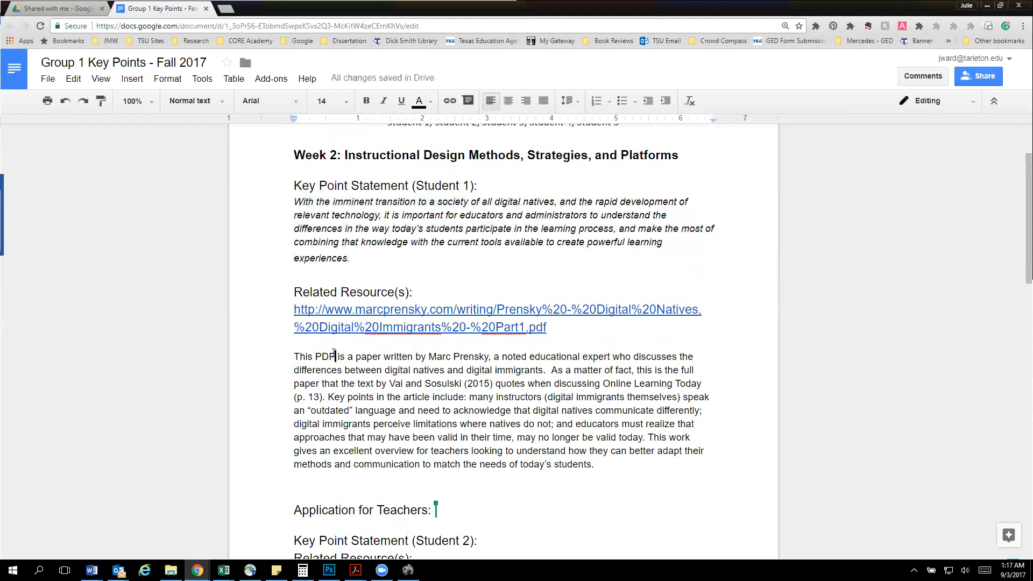
left_click(336, 397)
left_click_drag(548, 327, 293, 311)
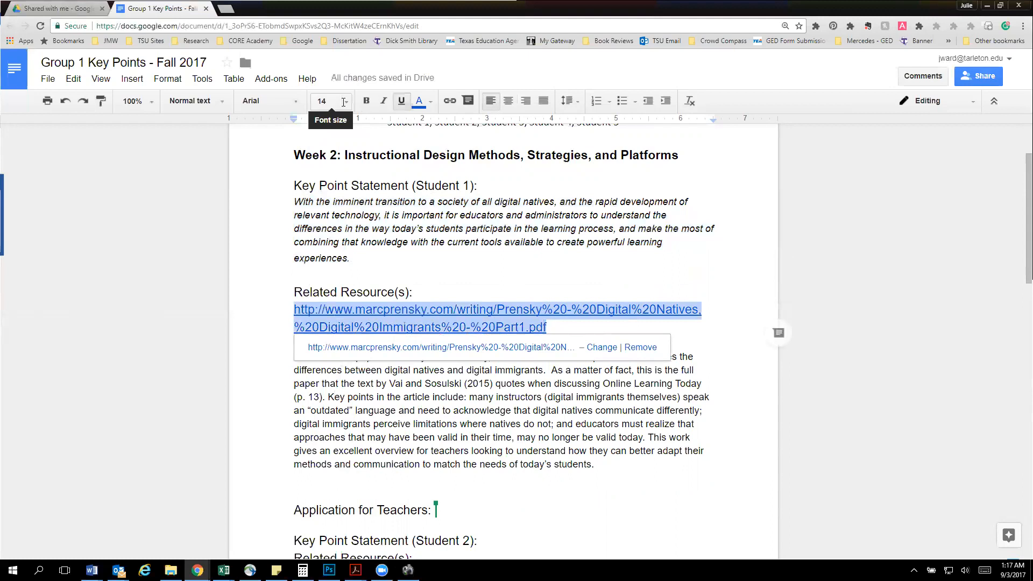
left_click(346, 101)
left_click(328, 178)
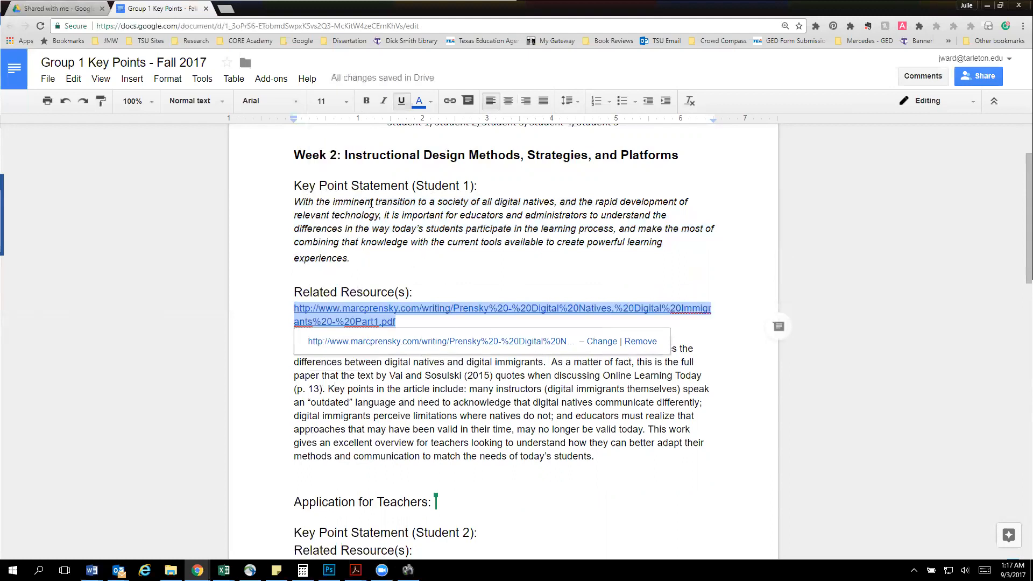
Remove the italics from Student 1's key point statement paragraph
left_click_drag(361, 257, 285, 205)
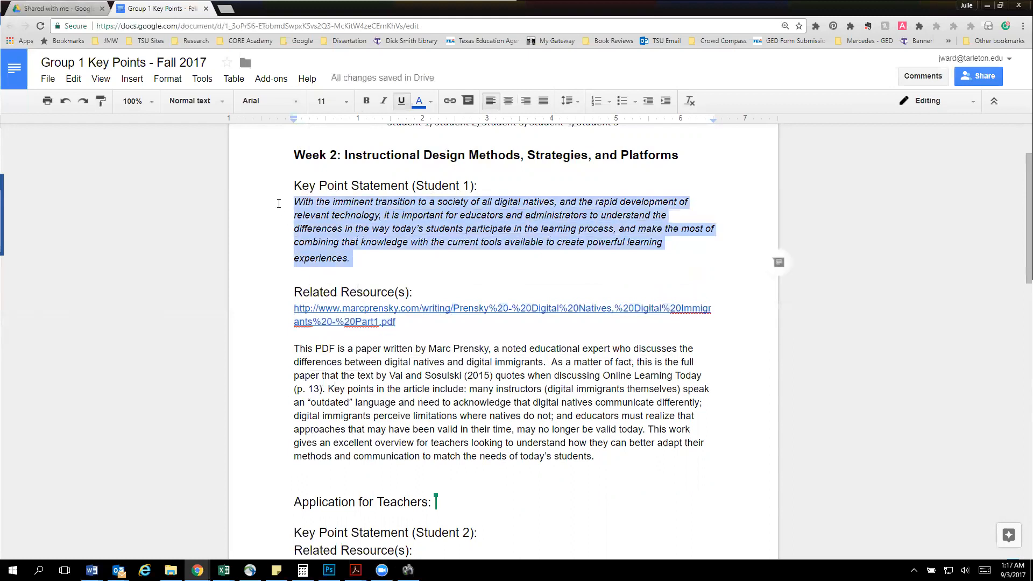
key("ctrl+i")
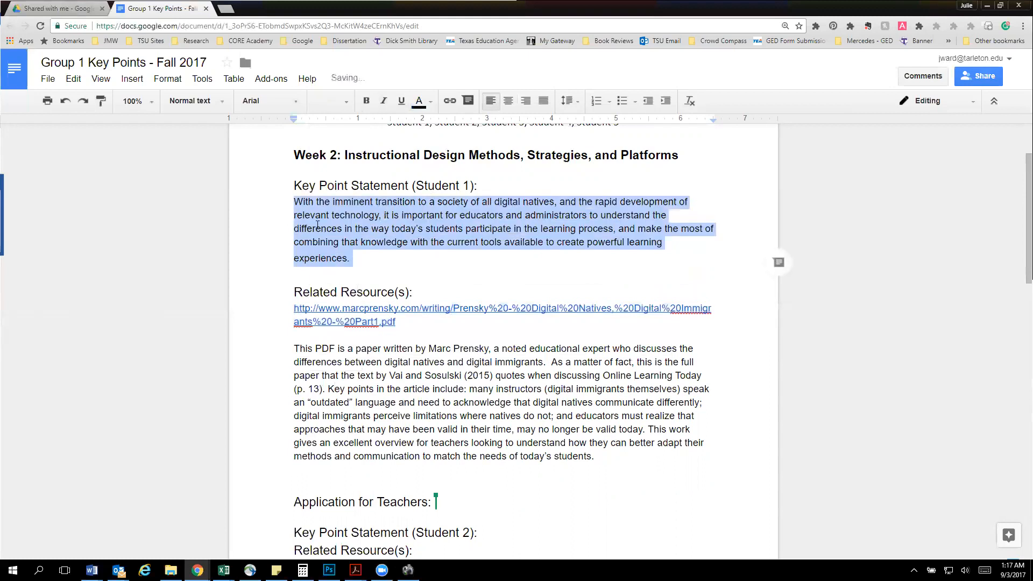
left_click(413, 389)
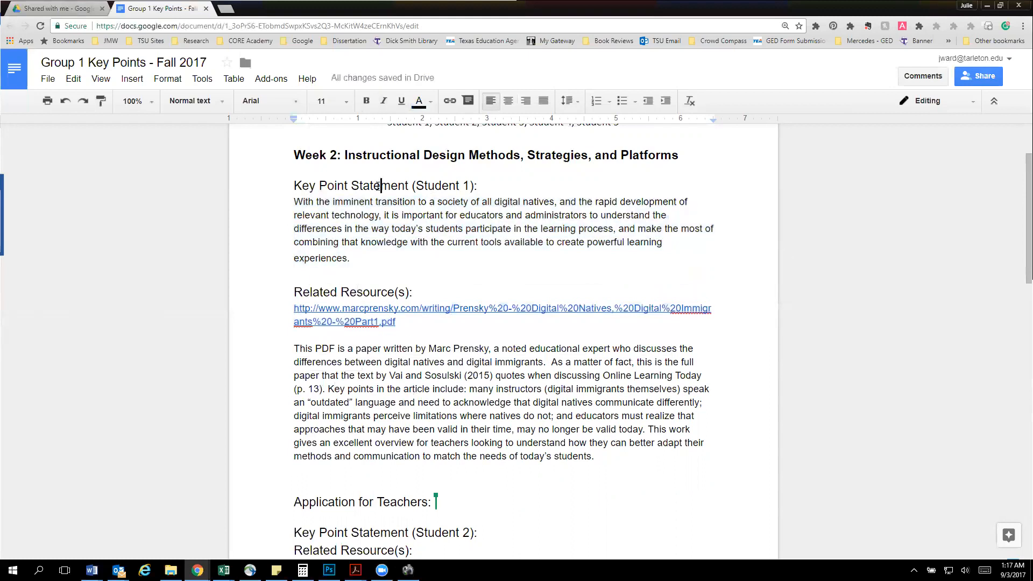
Make Student 1's headings "Key Point Statement (Student 1):", "Related Resource(s):" and "Application for Teachers:" bold
triple_click(378, 186)
key("ctrl+b")
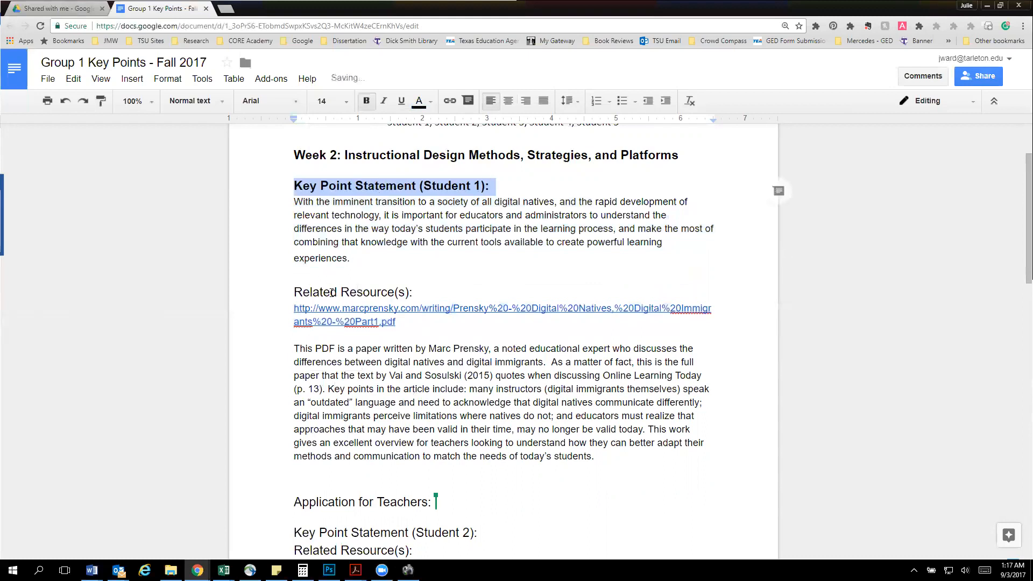
triple_click(331, 292)
key("ctrl+b")
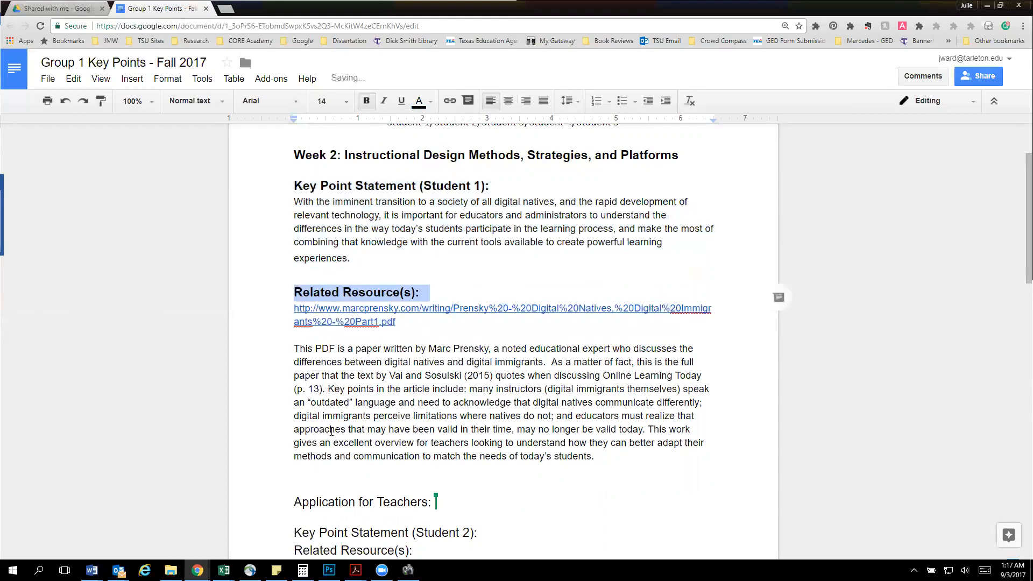
triple_click(340, 502)
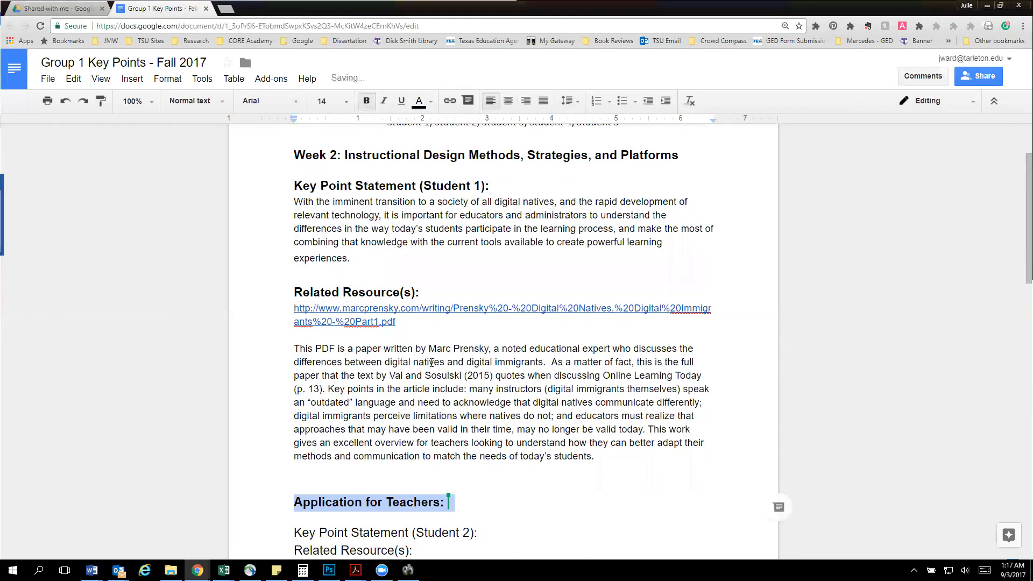
left_click(454, 388)
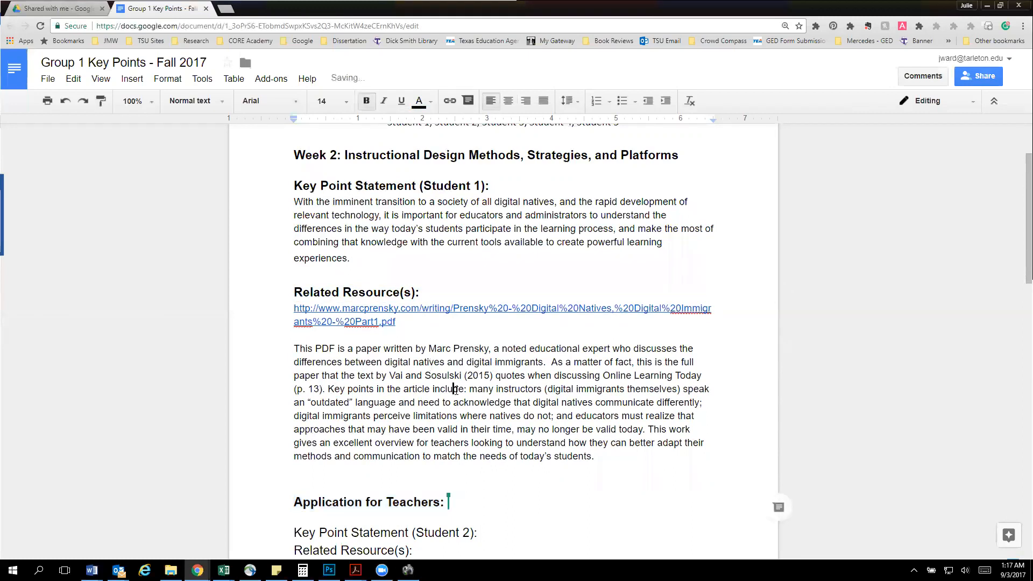
Open the linked "Digital Natives, Digital Immigrants" PDF from Student 1's related resources
left_click(353, 314)
left_click(527, 343)
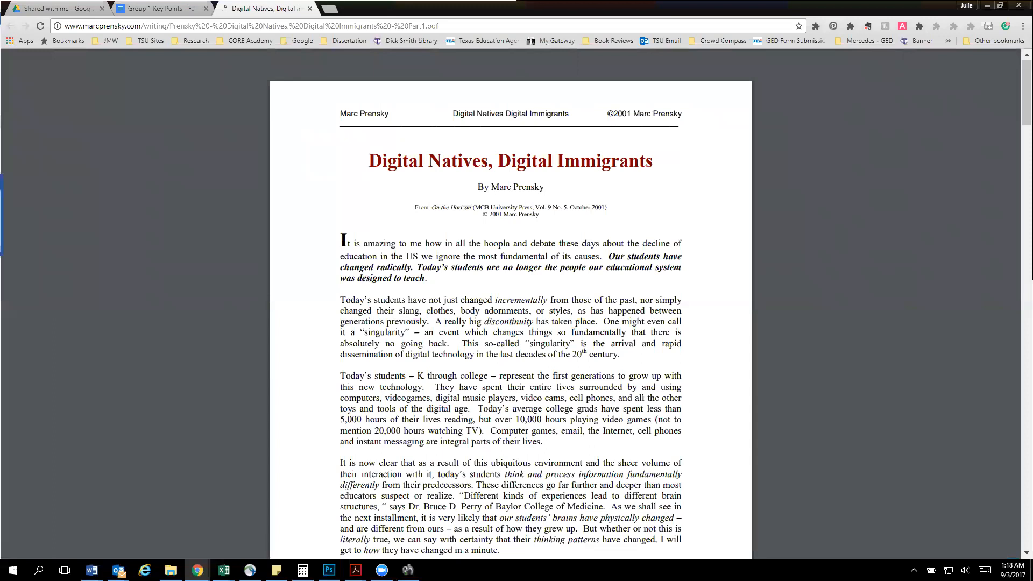
Skim the first pages of the "Digital Natives, Digital Immigrants" PDF and return to the Group 1 Key Points document
scroll(549, 312, "down", 5)
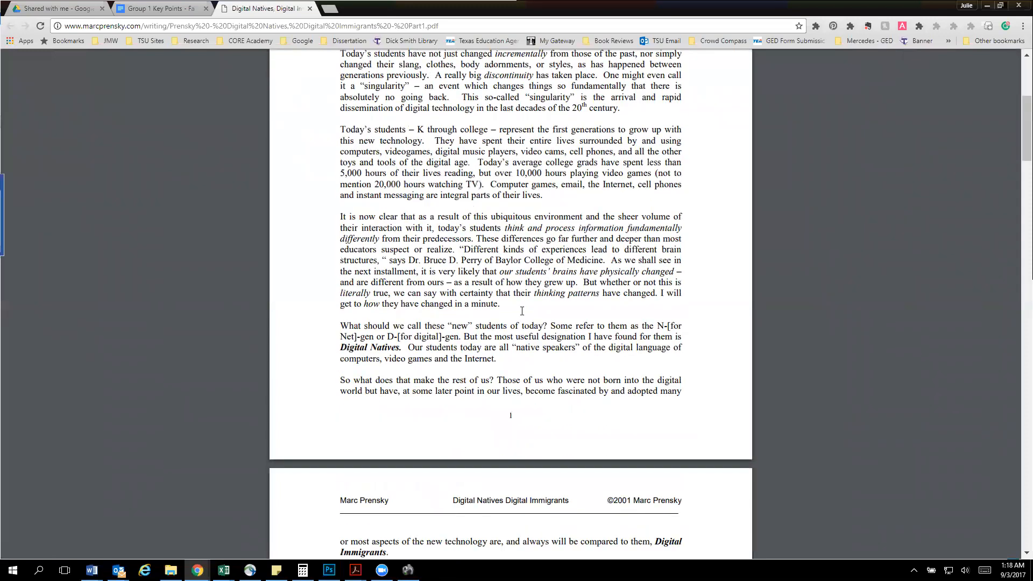
scroll(522, 311, "down", 4)
left_click(161, 8)
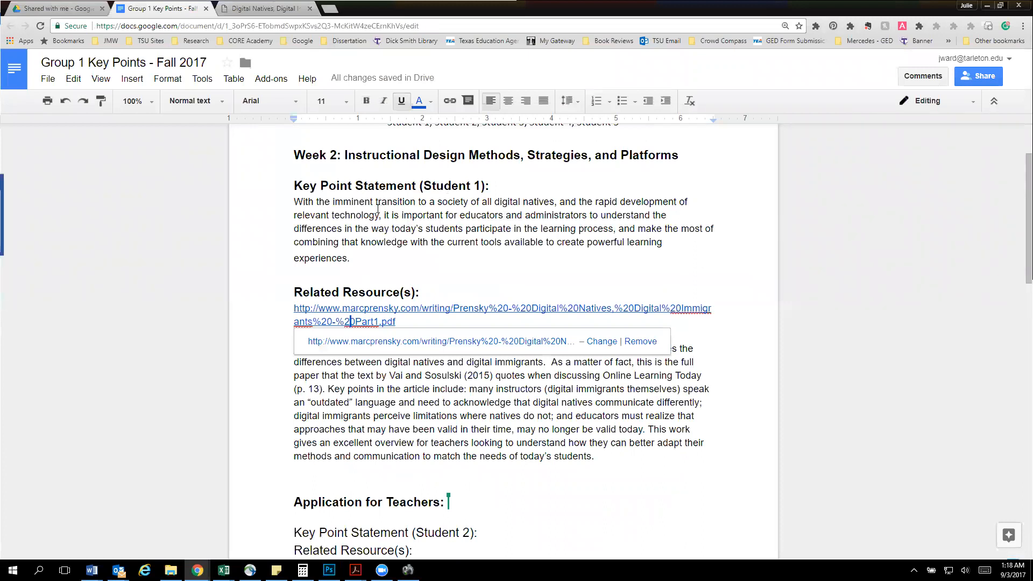
Review Student 1's resource summary, highlighting its opening sentences and the Vai and Sosulski (2015) citation with its page reference
left_click(350, 258)
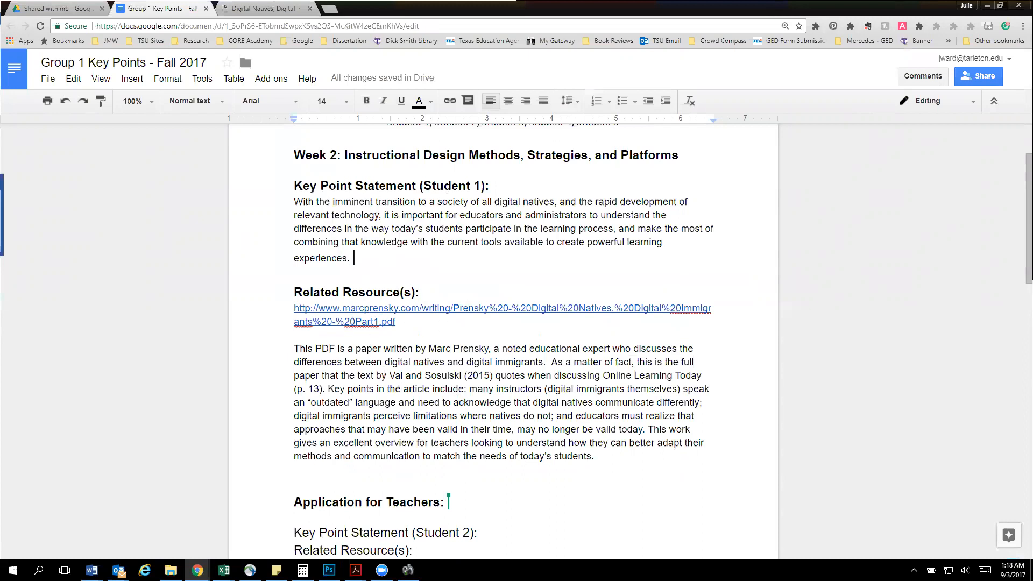
left_click_drag(294, 349, 610, 407)
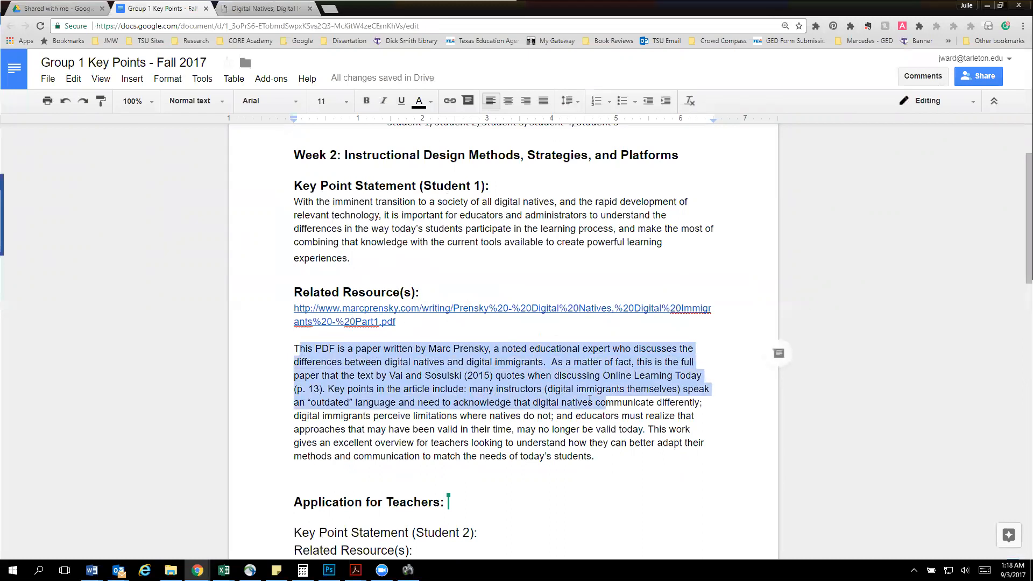
left_click_drag(412, 376, 507, 375)
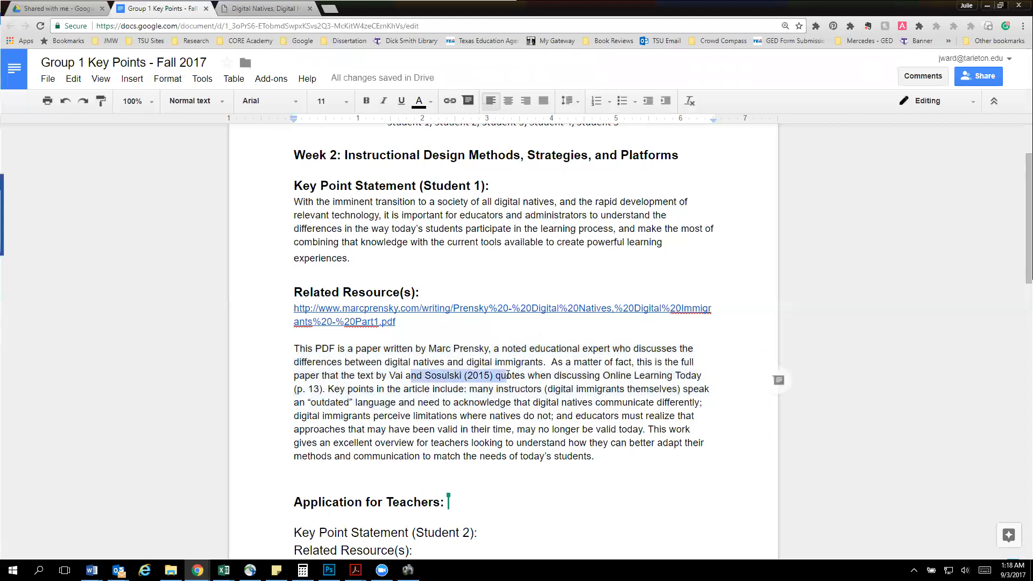
left_click(311, 390)
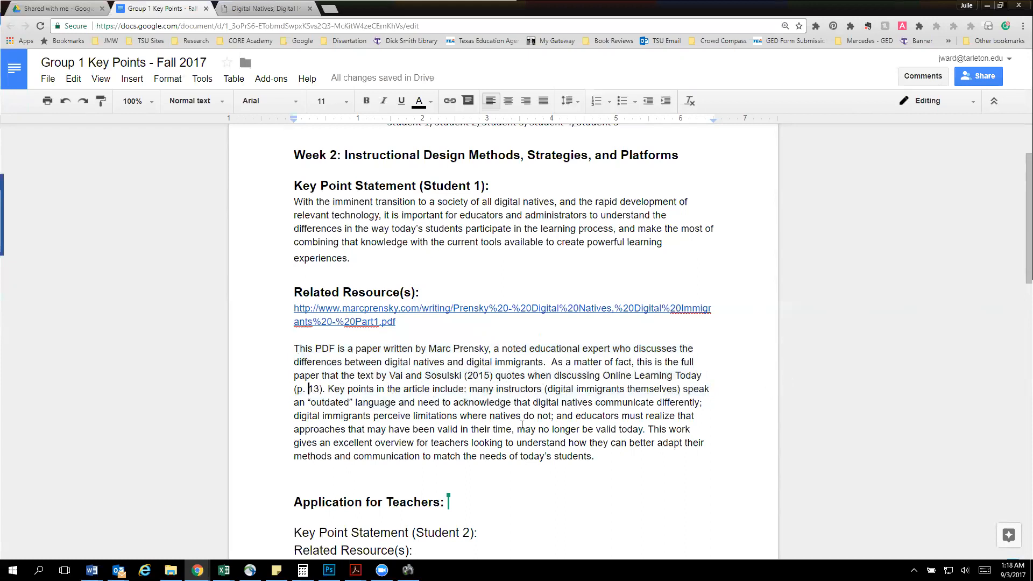
Delete the extra blank line between Student 1's resource summary and the "Application for Teachers:" heading
scroll(523, 425, "down", 2)
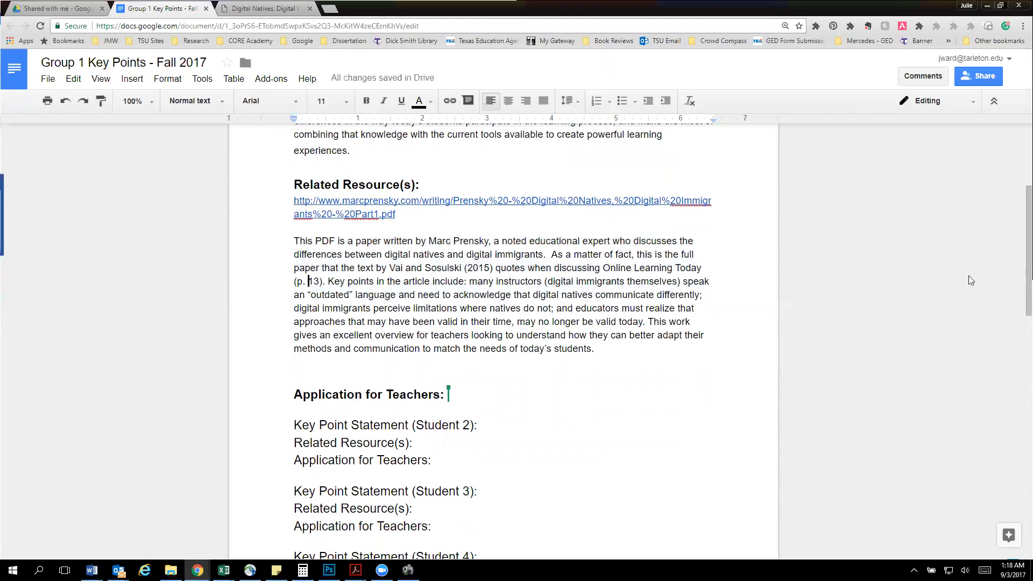
left_click(339, 374)
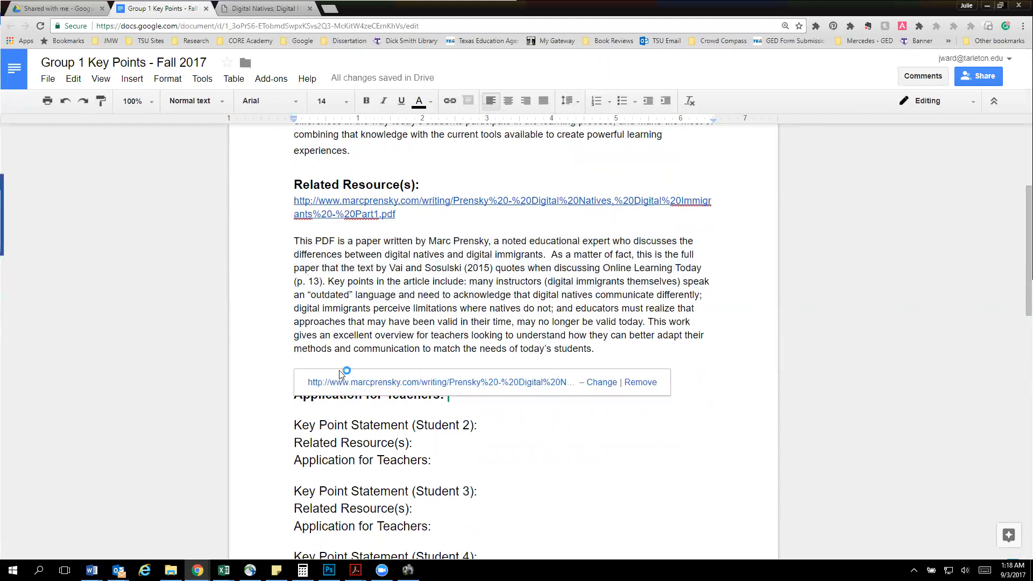
key("Delete")
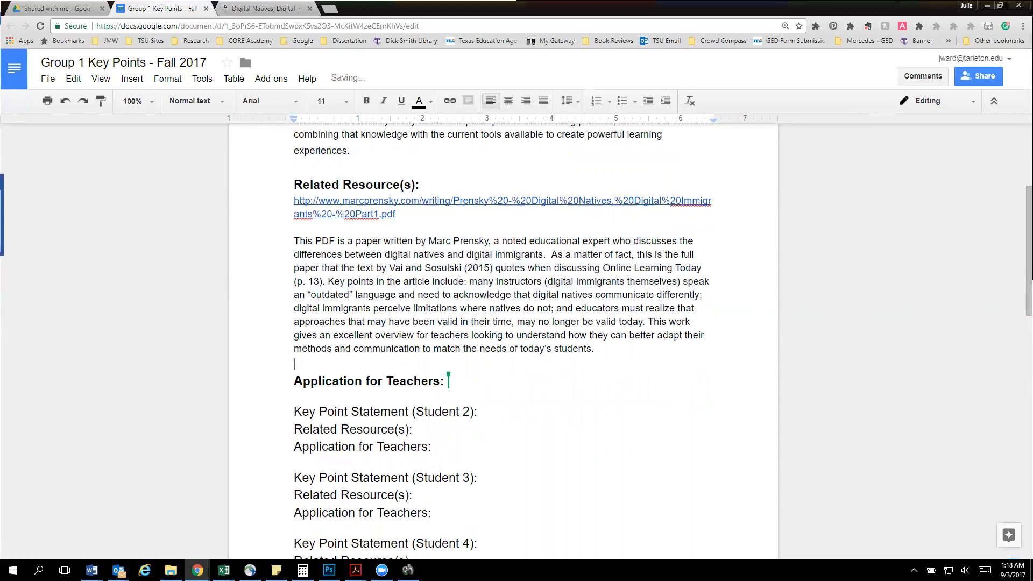
Insert blank lines below Student 1's "Application for Teachers:" heading and paste the prepared application text with its references there
key("alt+Tab")
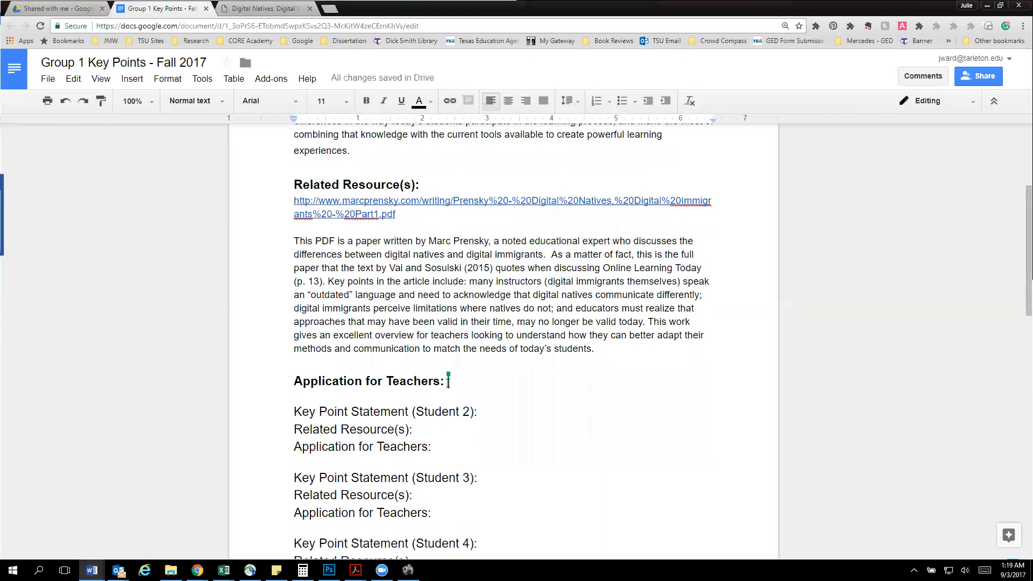
left_click(412, 393)
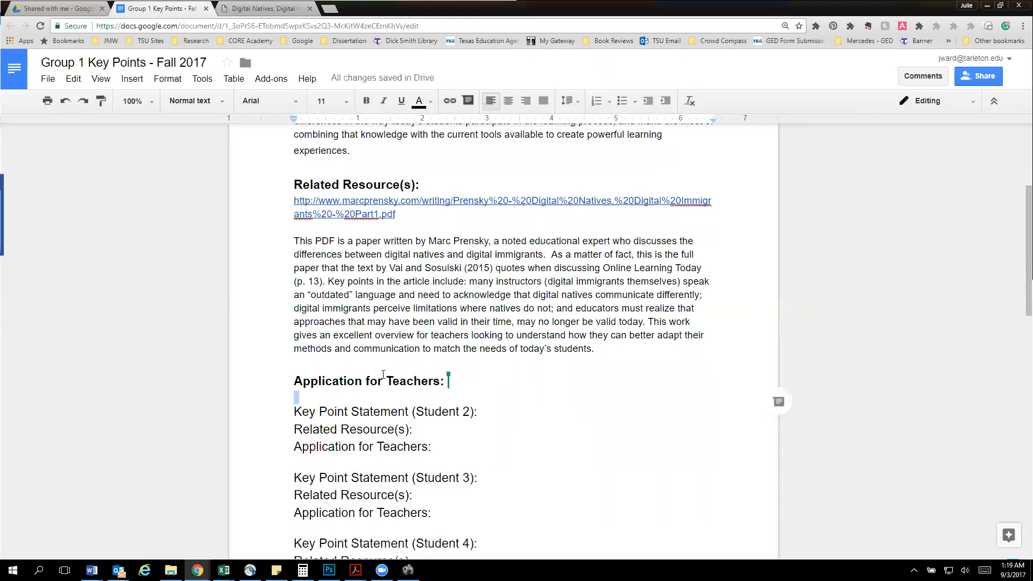
key("Return")
key("Return")
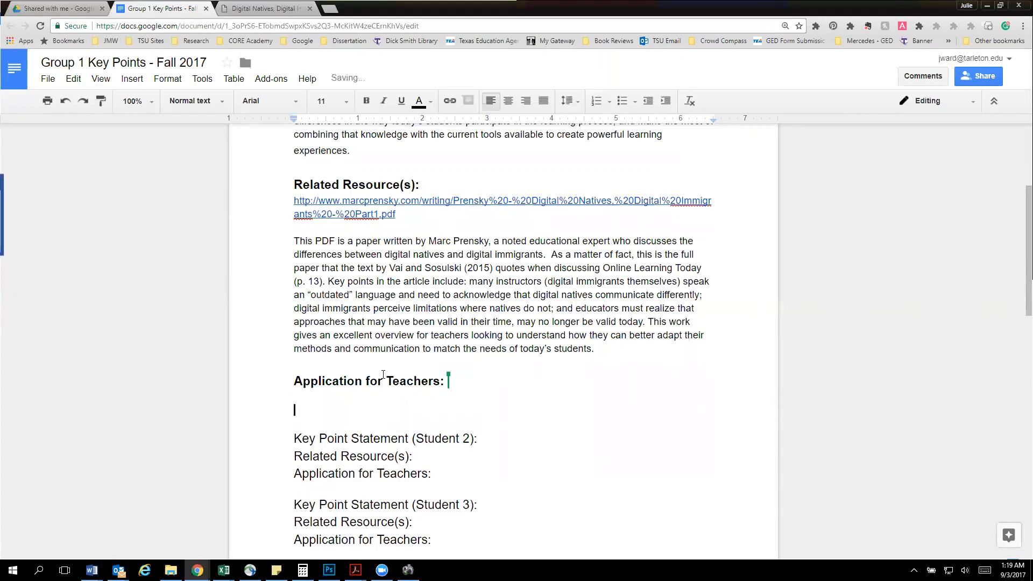
key("ctrl+v")
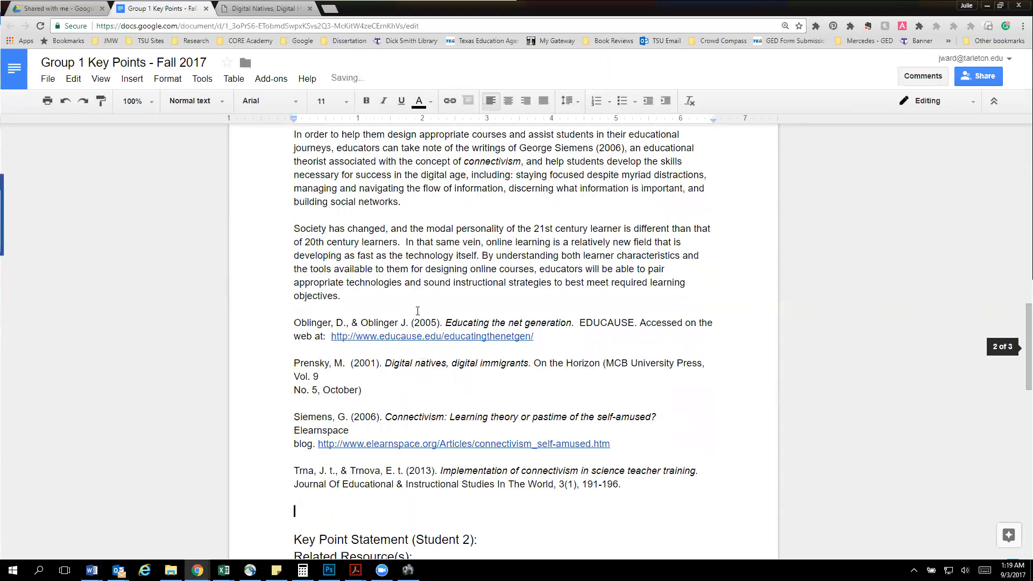
Review the pasted application paragraphs from the "Application for Teachers:" heading down to the references
left_click(412, 279)
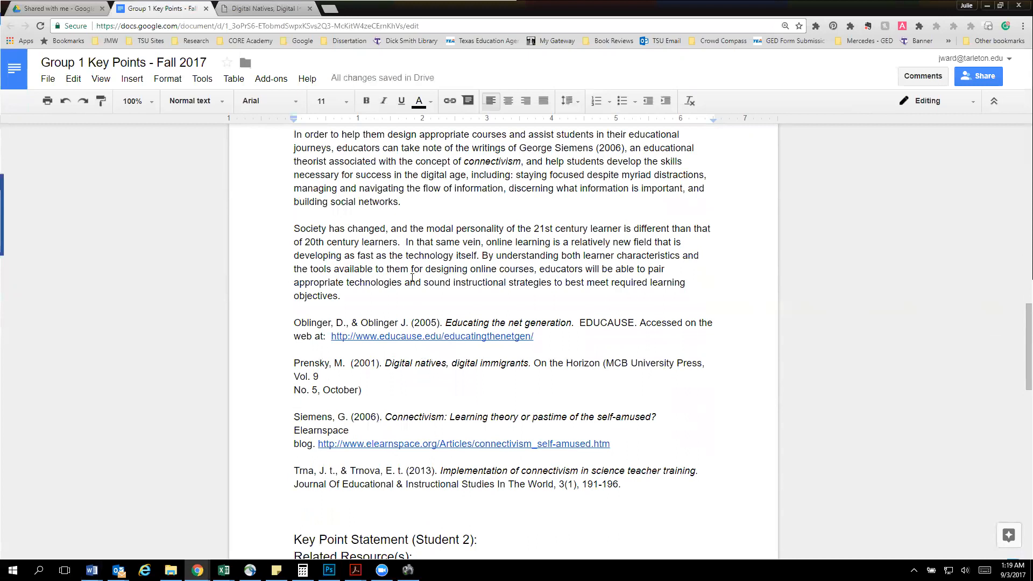
scroll(412, 277, "up", 3)
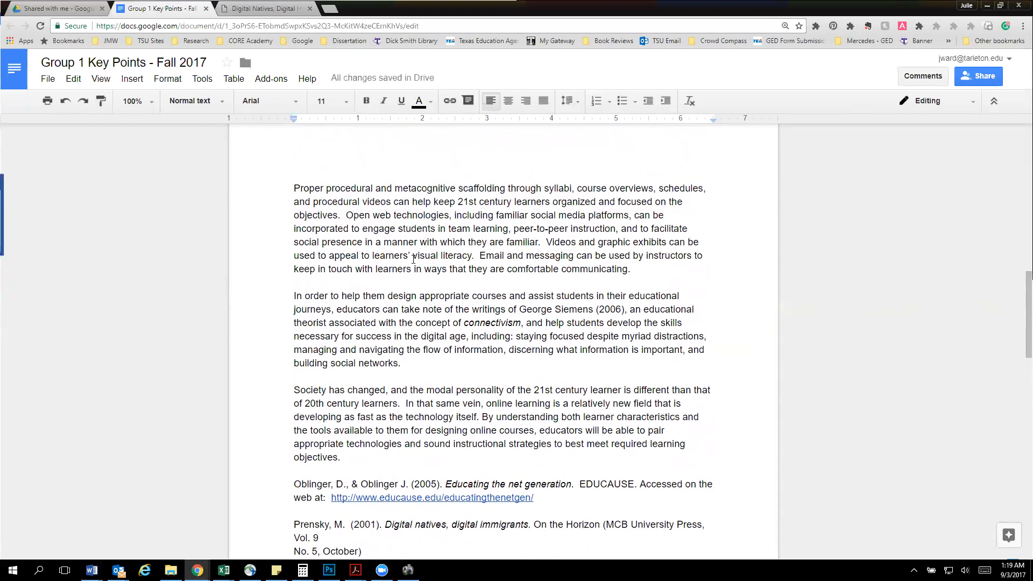
scroll(413, 260, "up", 6)
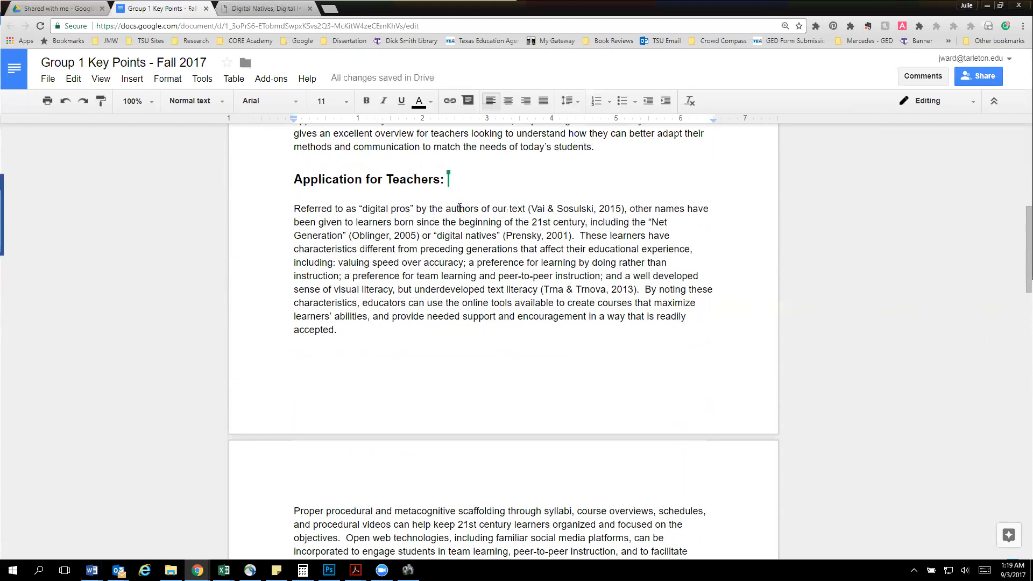
scroll(460, 208, "down", 8)
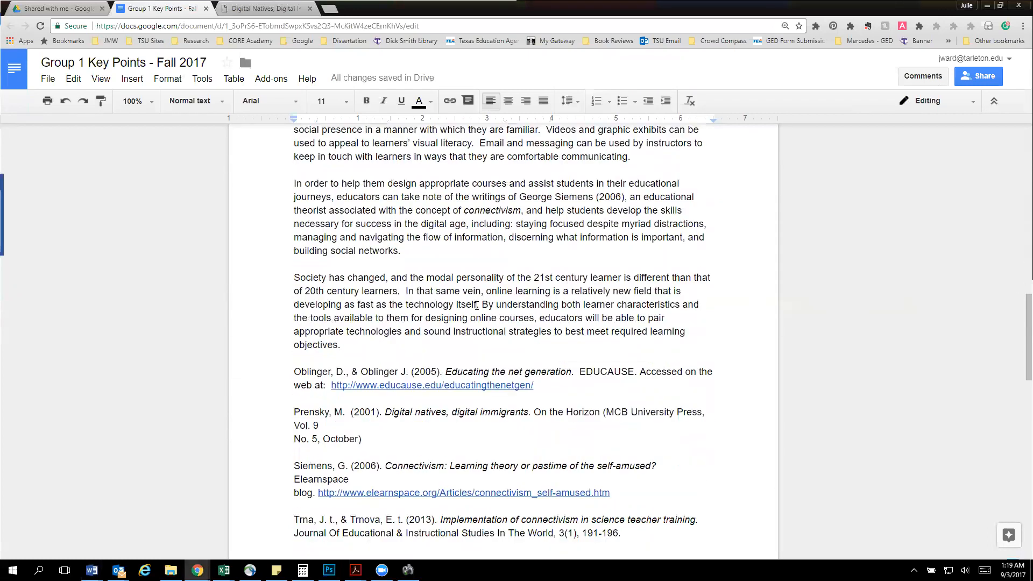
scroll(476, 305, "down", 1)
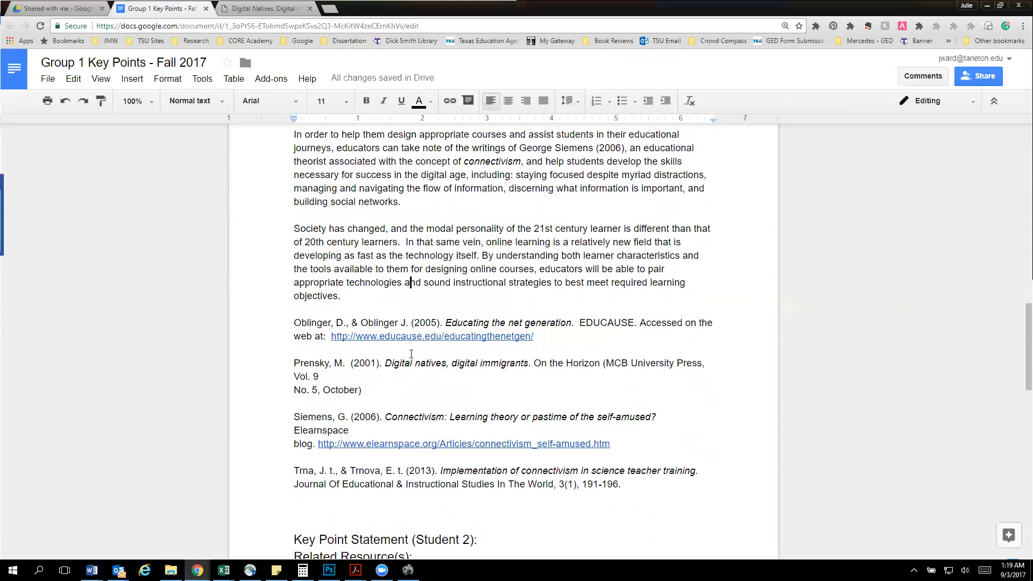
Highlight the whole reference list from the Oblinger entry through the Trna entry and return to the document title
left_click(297, 323)
key("shift+Down")
key("shift+Down")
key("shift+Down")
key("shift+Down")
key("shift+Down")
key("shift+Down")
key("shift+Down")
key("shift+Down")
key("shift+Down")
key("shift+Down")
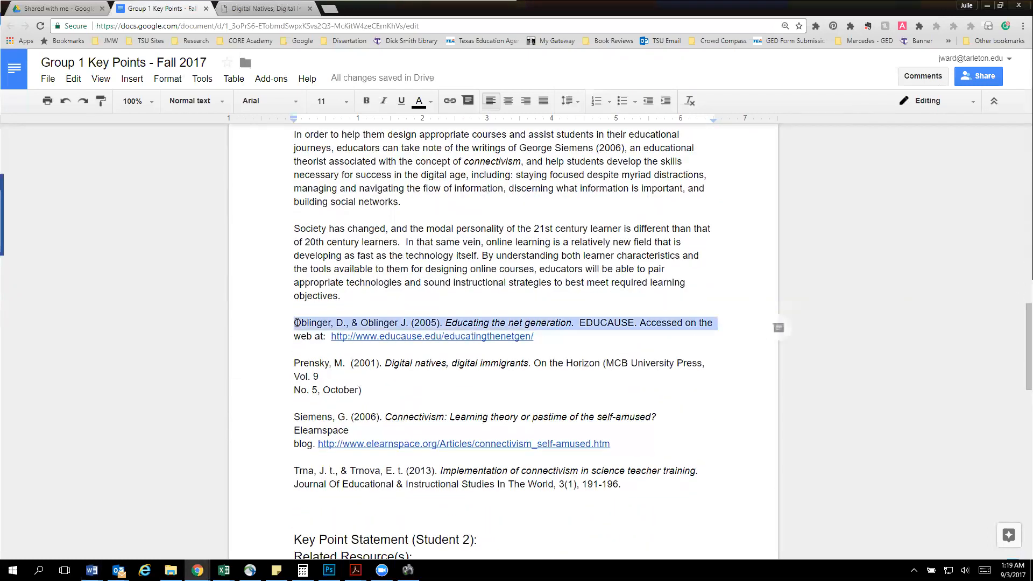
key("shift+Down")
key("shift+Down")
key("shift+Down")
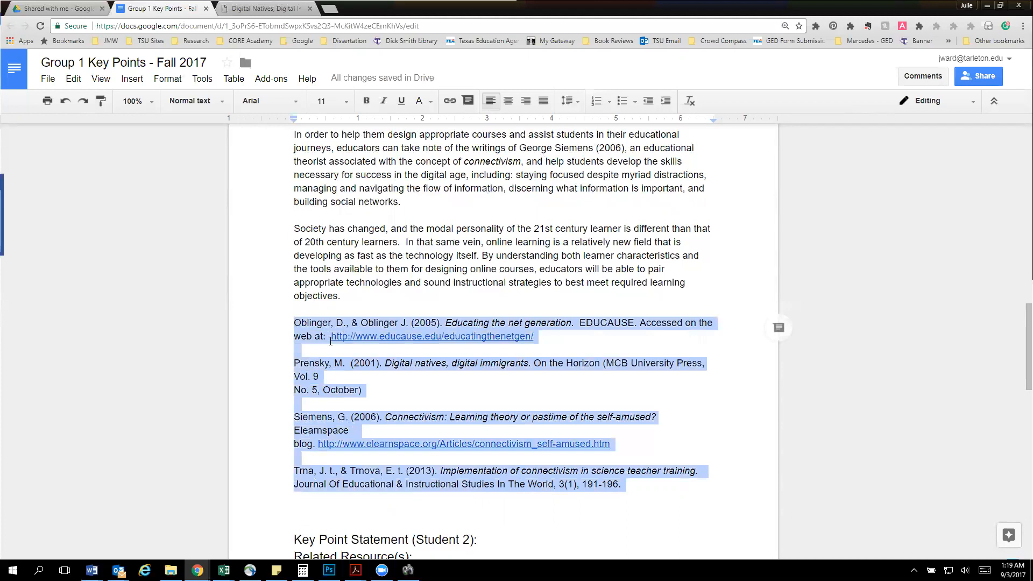
scroll(419, 343, "up", 10)
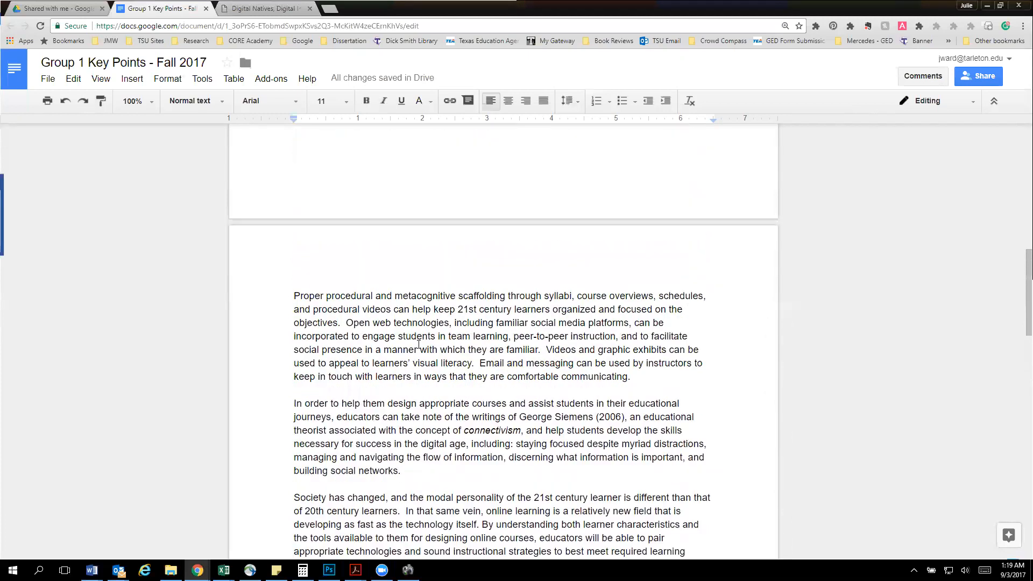
scroll(418, 343, "up", 7)
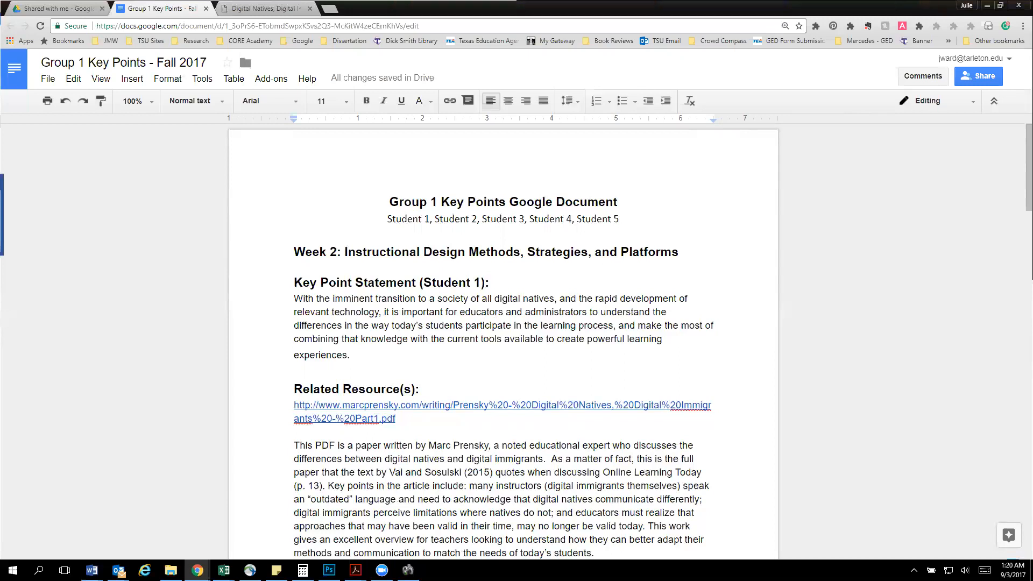
key("super+d")
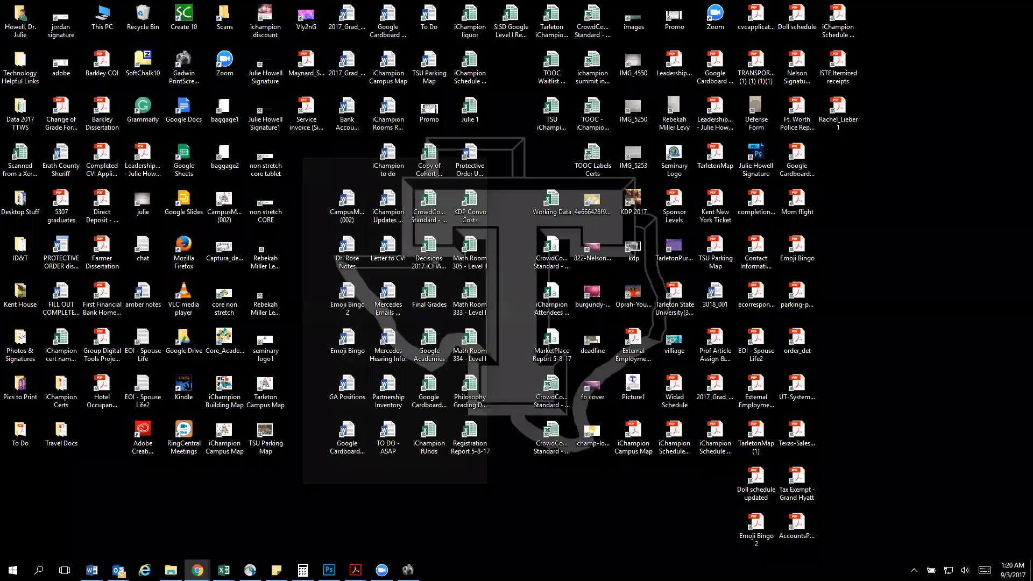
key("super+d")
left_click(648, 335)
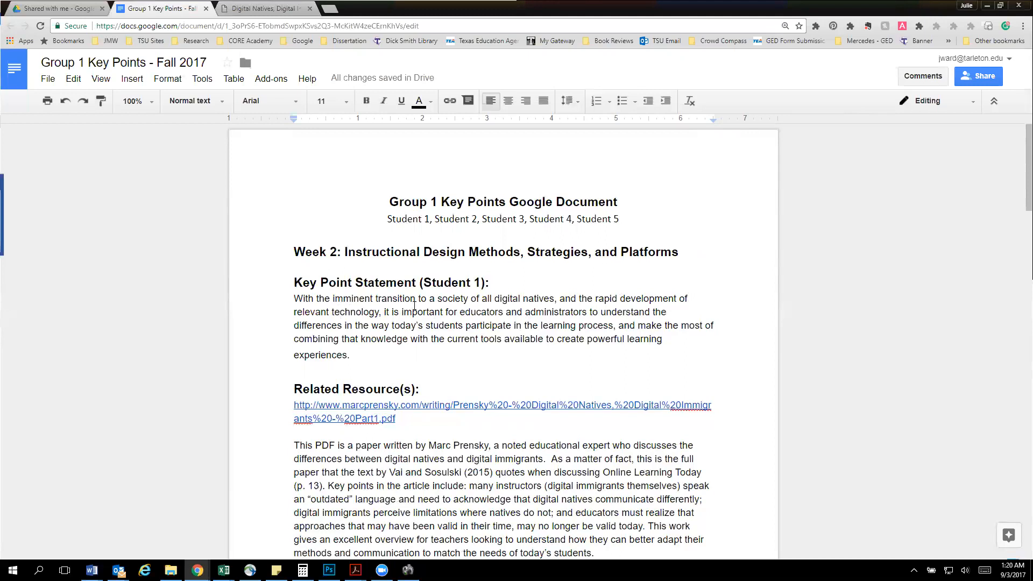
Start a comment on the sentence "As a matter of fact, this is the full paper…(p. 13)." reading "I like that you used this."
scroll(631, 354, "down", 2)
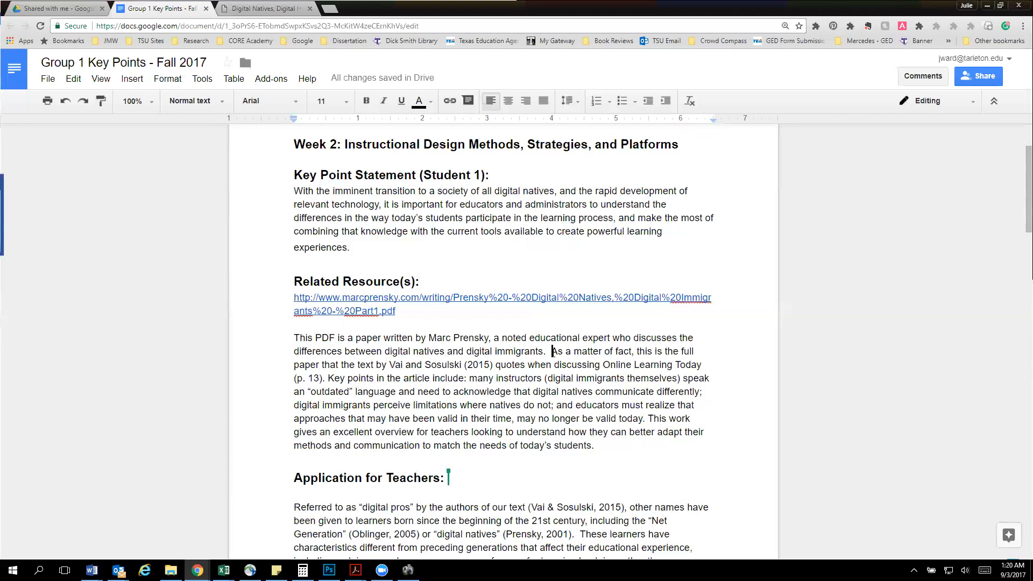
left_click_drag(552, 353, 330, 381)
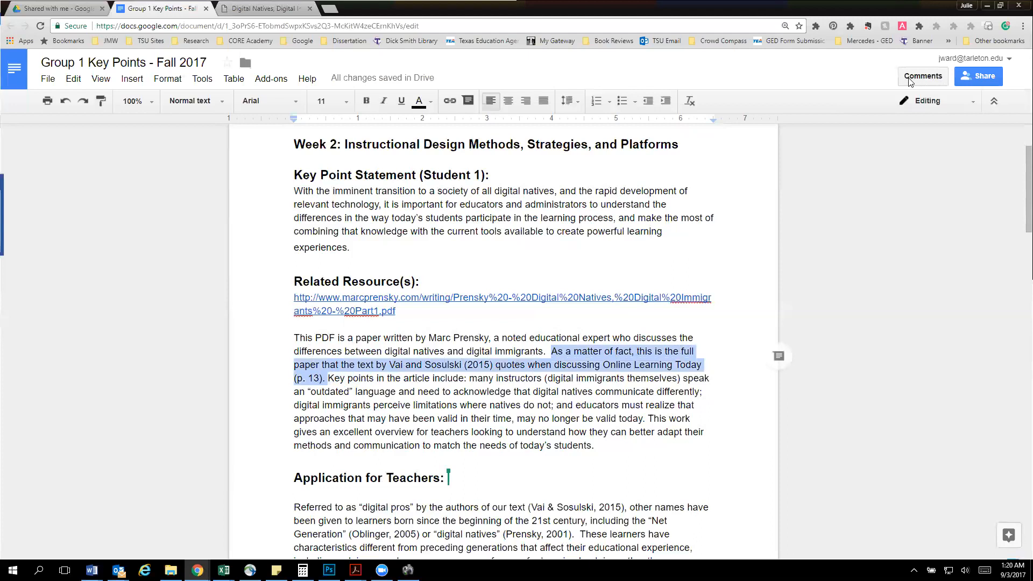
left_click(922, 76)
left_click(969, 112)
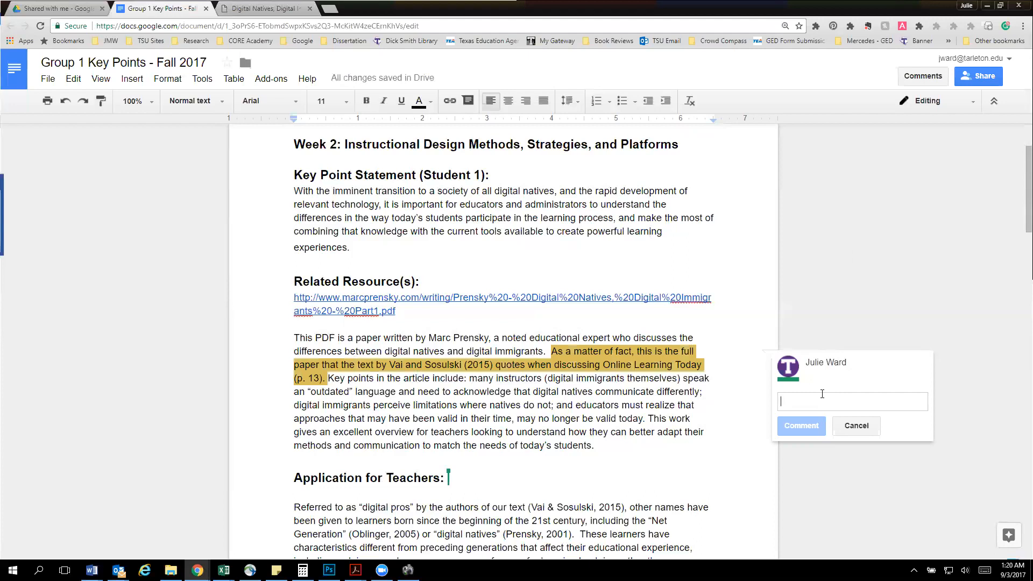
type("I like that you used this")
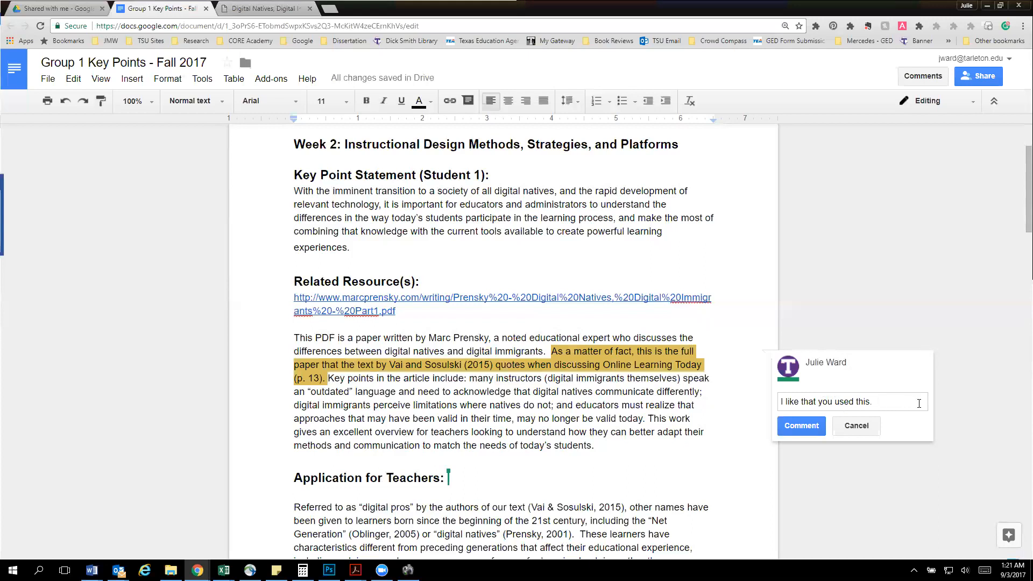
Extend the draft comment with "Applications or why it's interesting."
type("Applications or why it's interesting.")
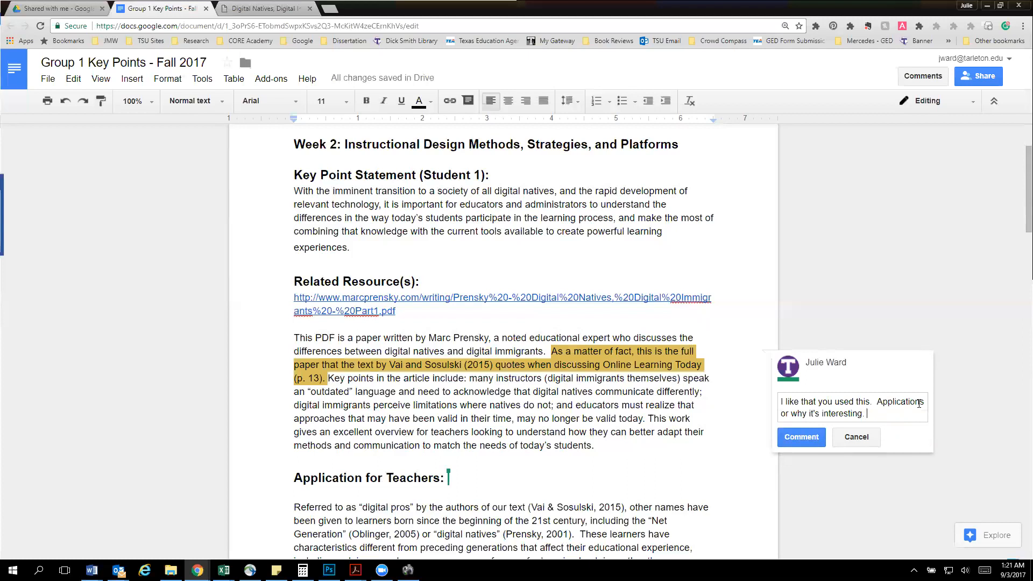
Look through Student 1's completed Week 2 entry from the document title down to the references and back
scroll(703, 395, "up", 2)
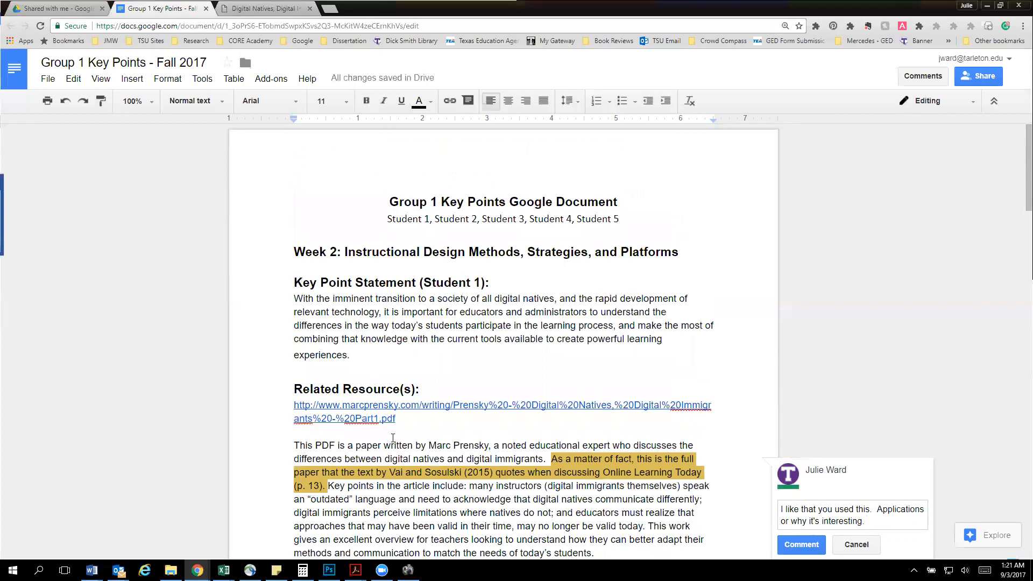
scroll(393, 437, "down", 15)
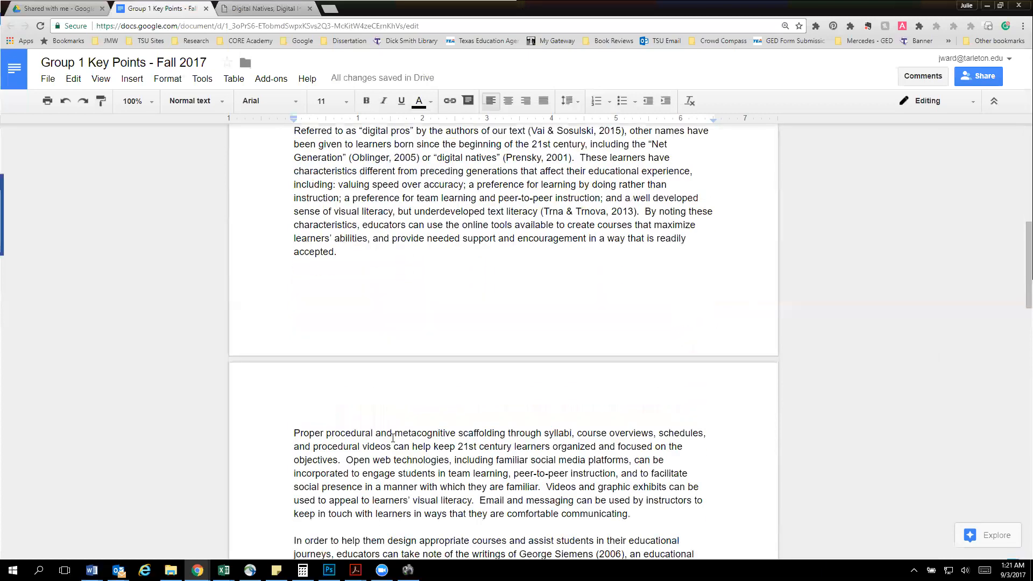
scroll(393, 438, "down", 4)
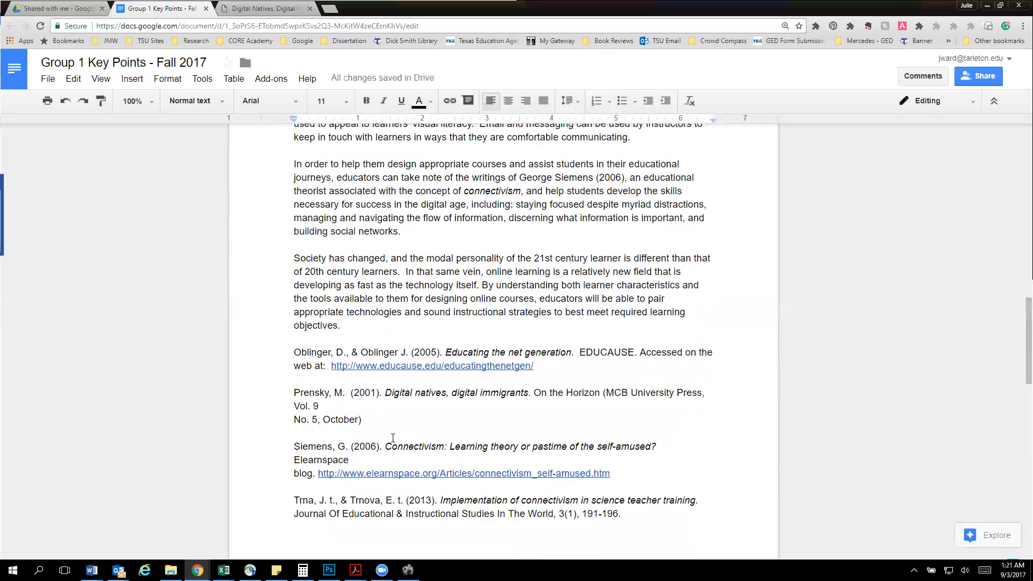
scroll(392, 437, "up", 5)
scroll(392, 437, "up", 15)
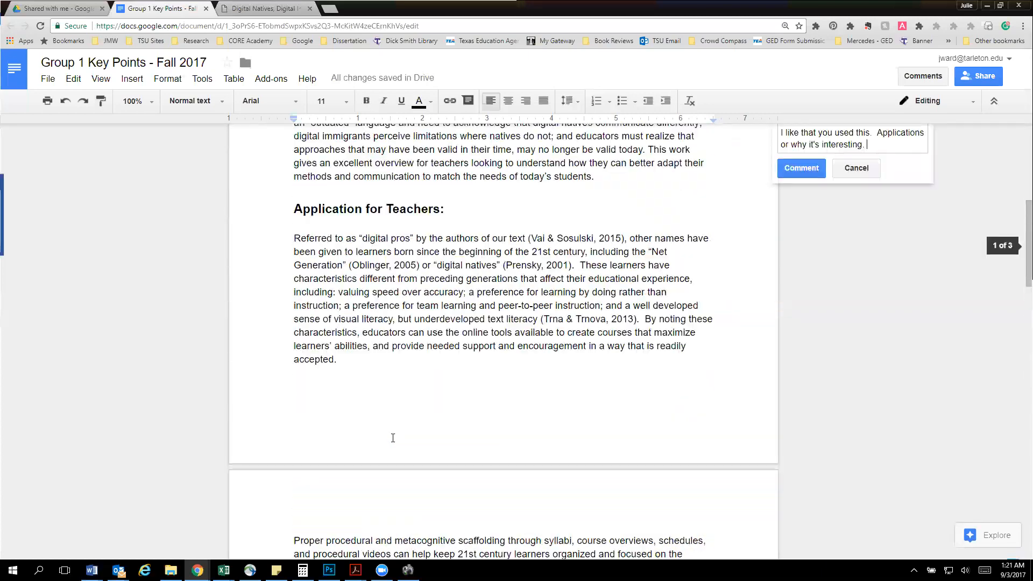